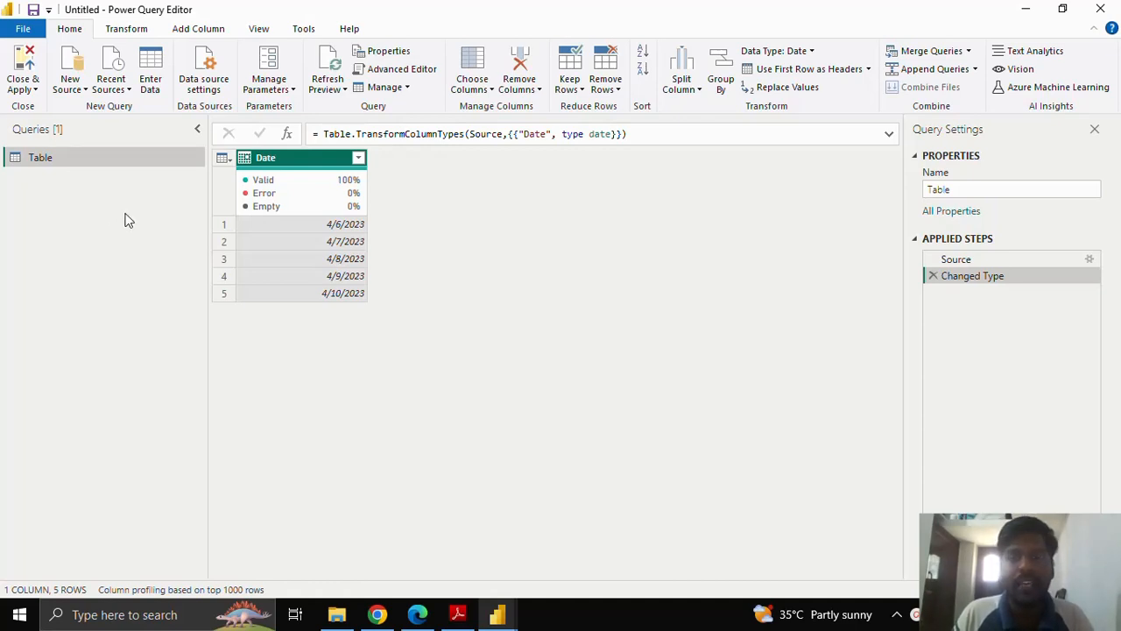
# Create a new blank query and open its code in the Advanced Editor.
pyautogui.rightClick(113, 219)
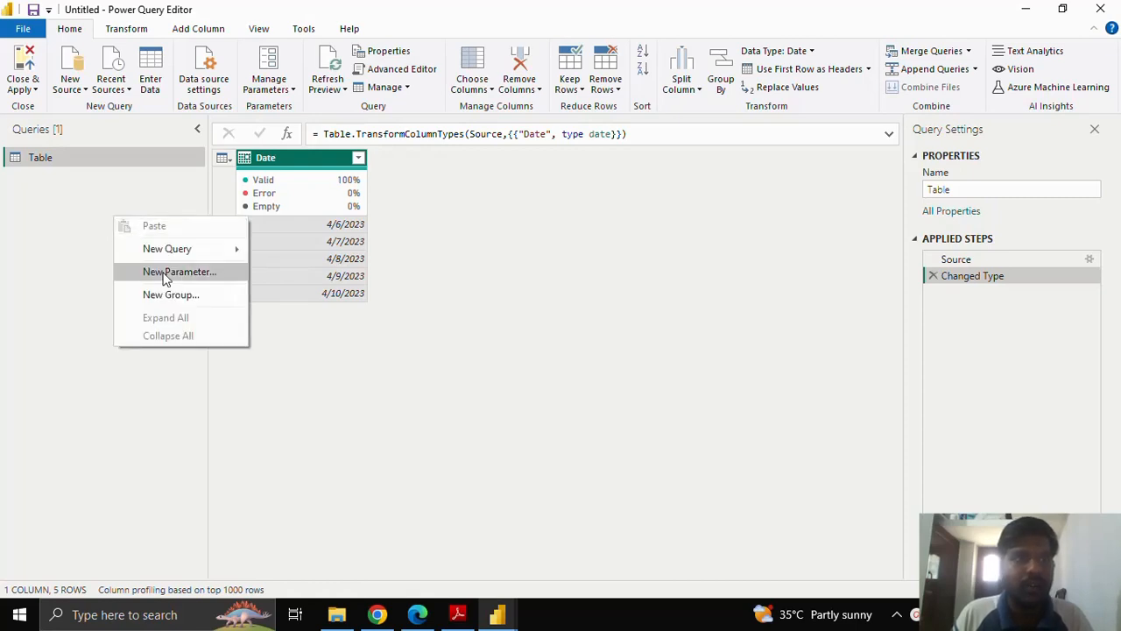
pyautogui.moveTo(180, 253)
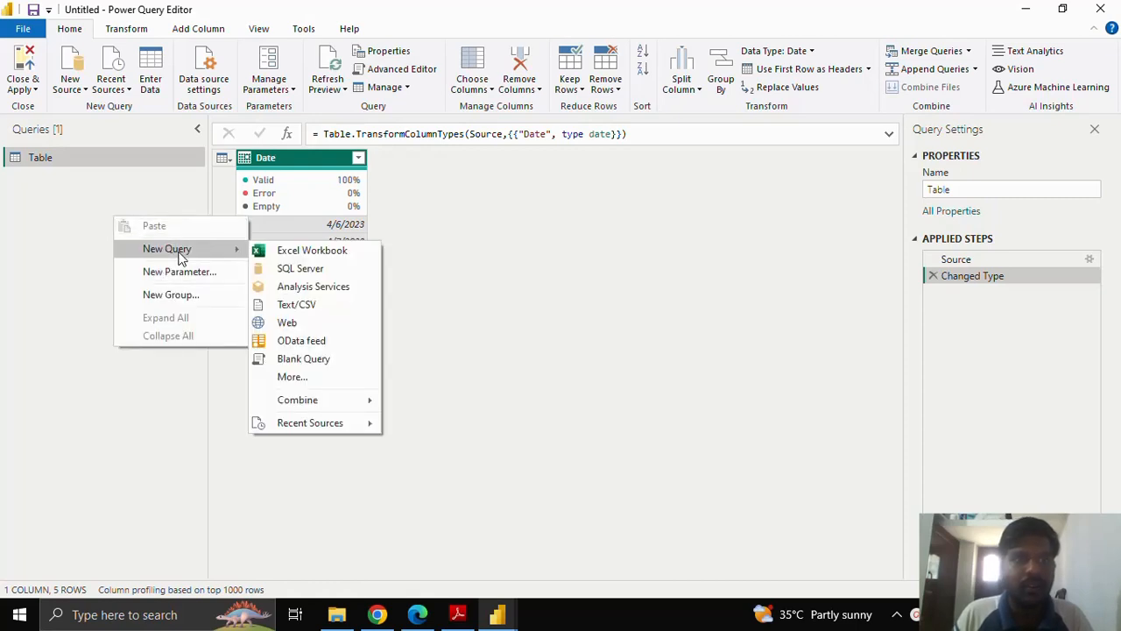
pyautogui.click(308, 361)
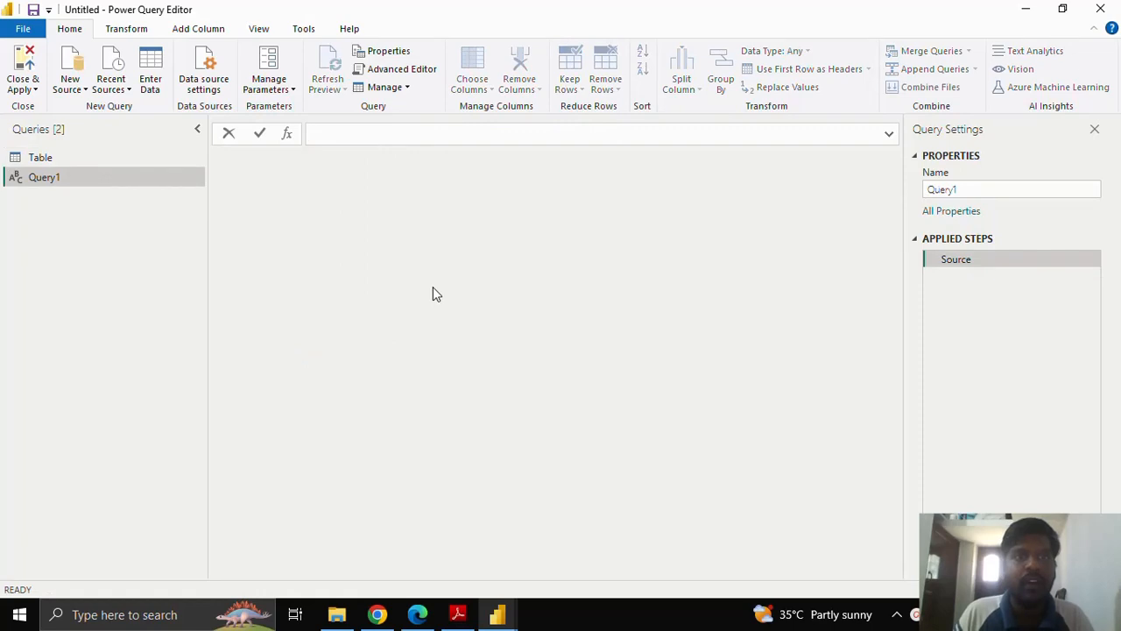
pyautogui.click(412, 75)
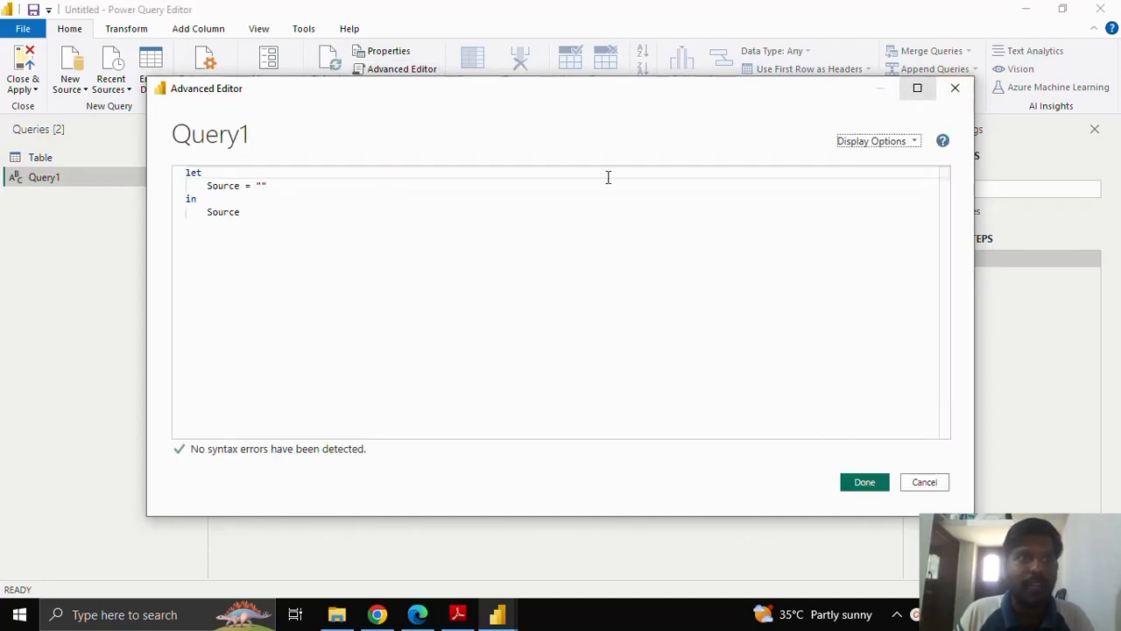
# Replace the Source definition in the let block with the line inputdate = #date(2023,04,06), including its trailing comma.
pyautogui.click(208, 186)
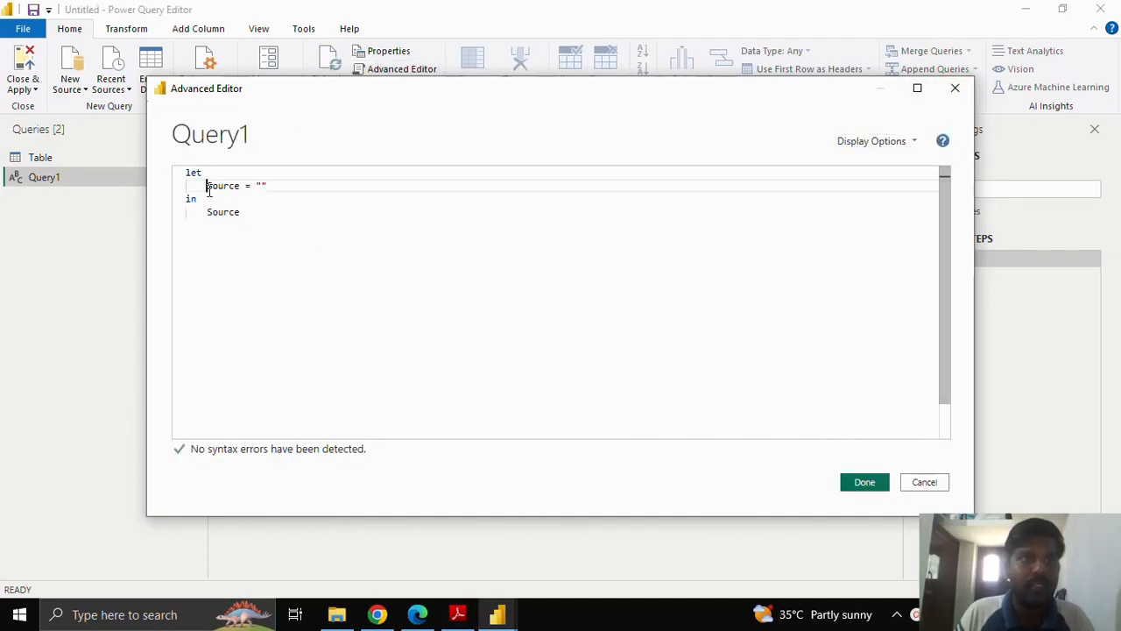
pyautogui.keyDown('shift'); pyautogui.click(275, 184); pyautogui.keyUp('shift')
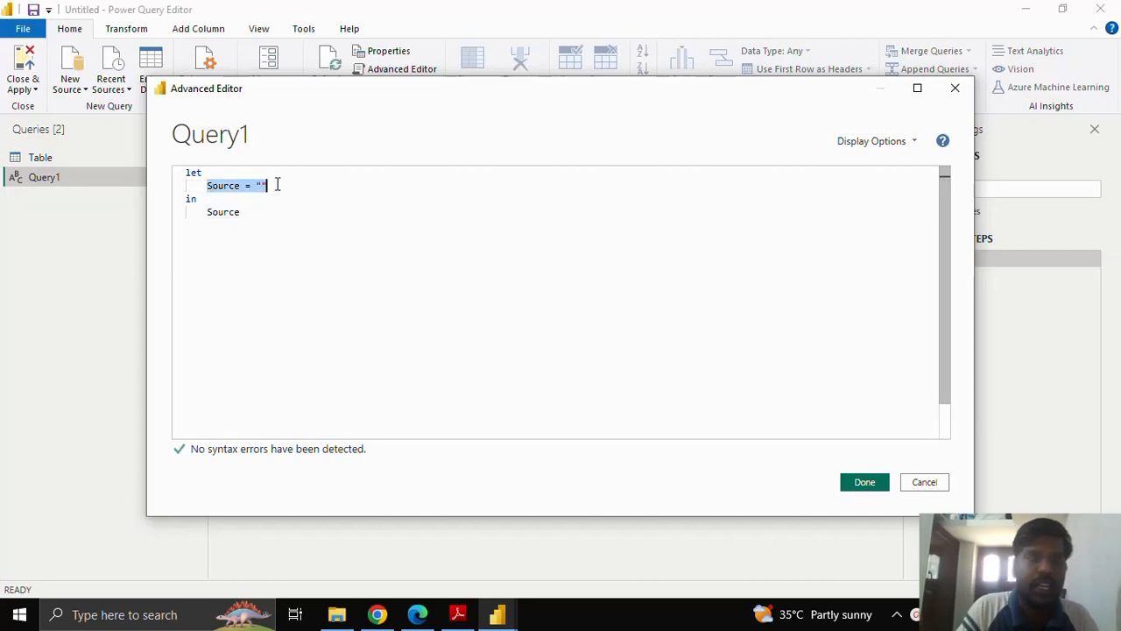
pyautogui.press('Delete')
pyautogui.write('inp')
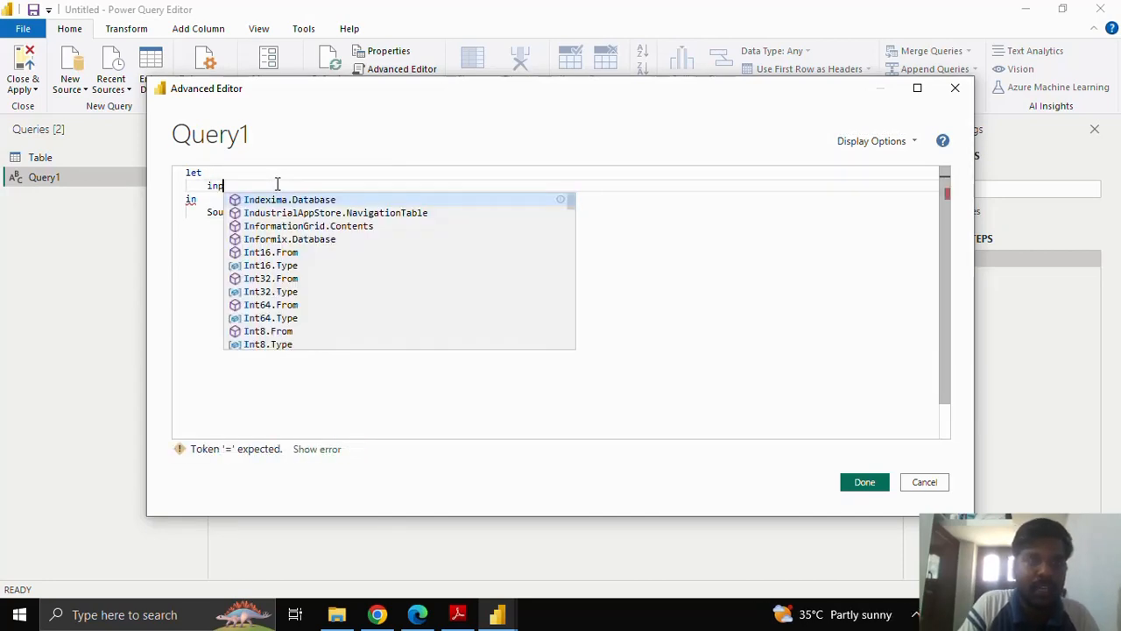
pyautogui.write('utdate = ')
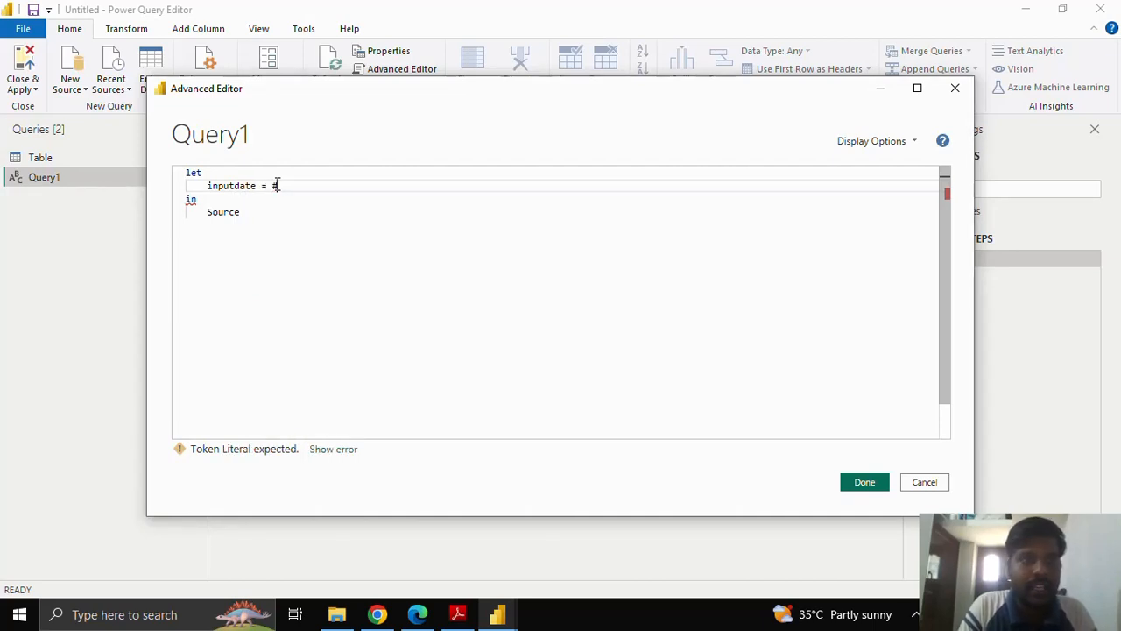
pyautogui.write('#date')
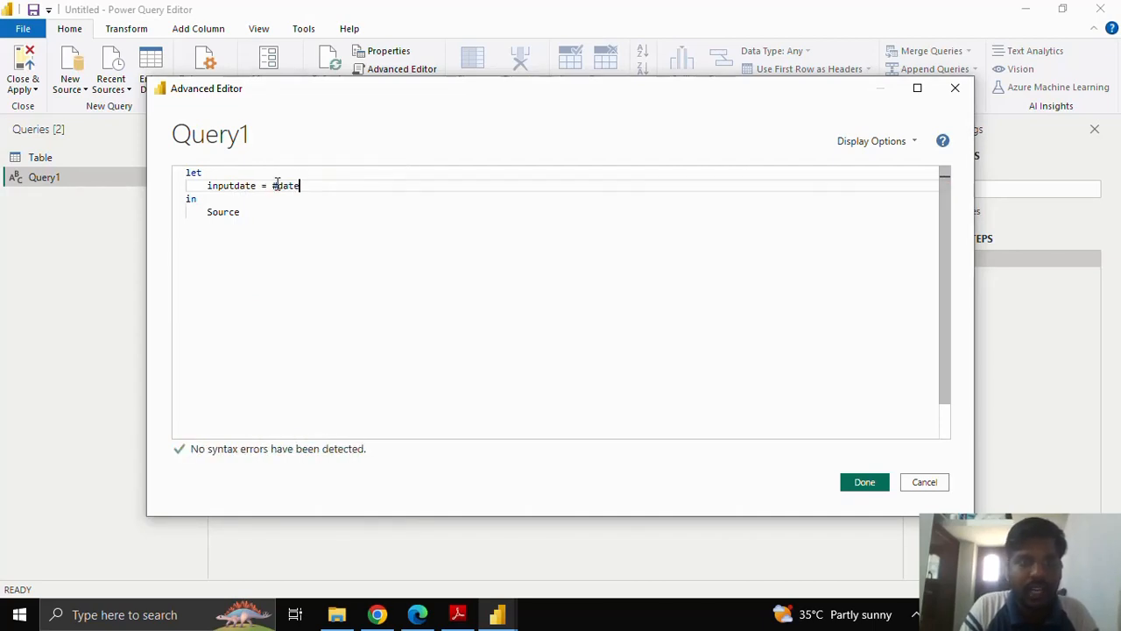
pyautogui.write('(')
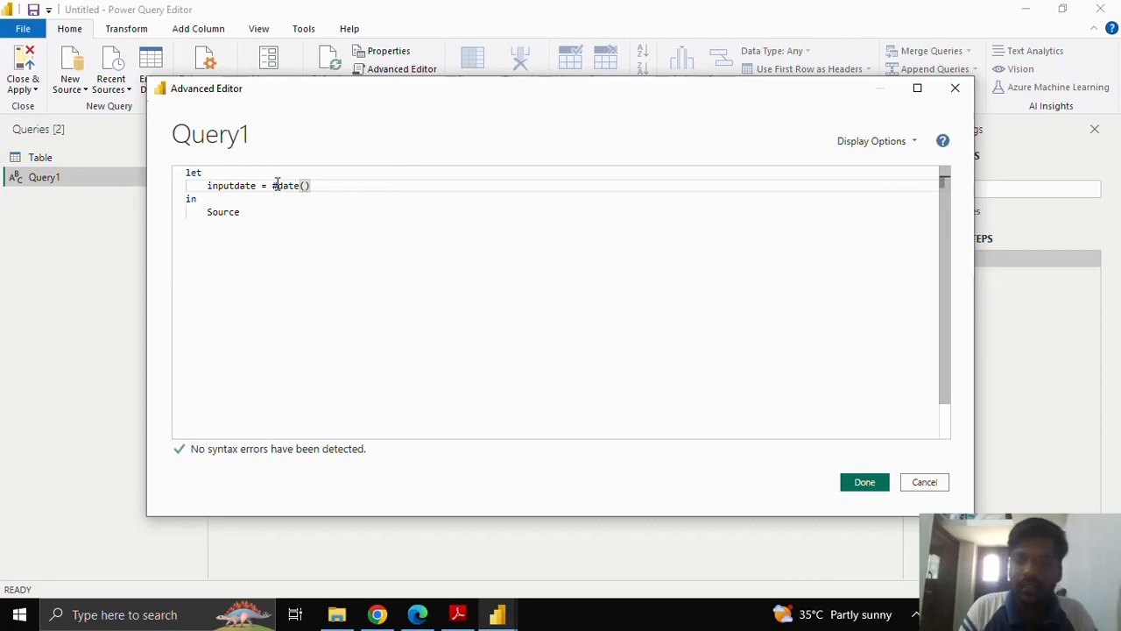
pyautogui.write('2023,')
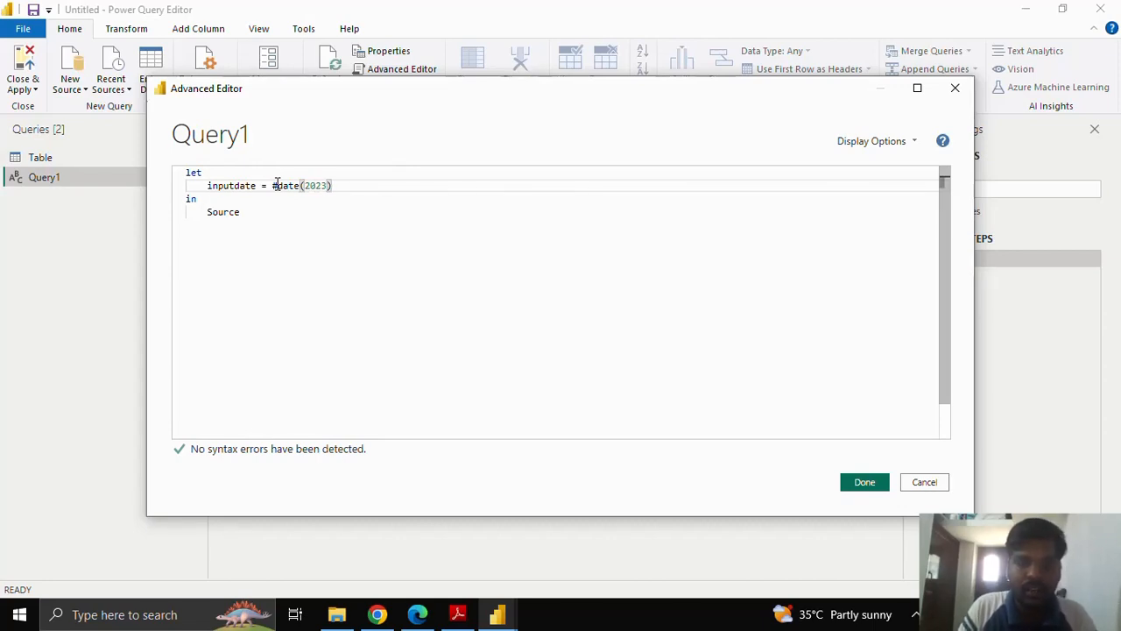
pyautogui.write('04,0')
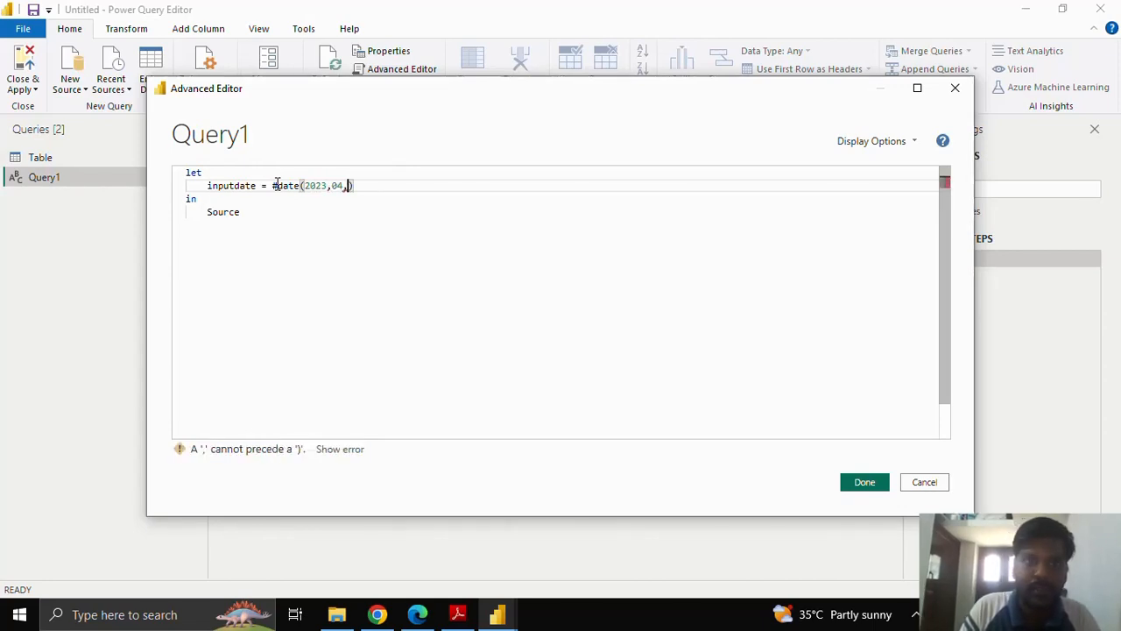
pyautogui.write('6)')
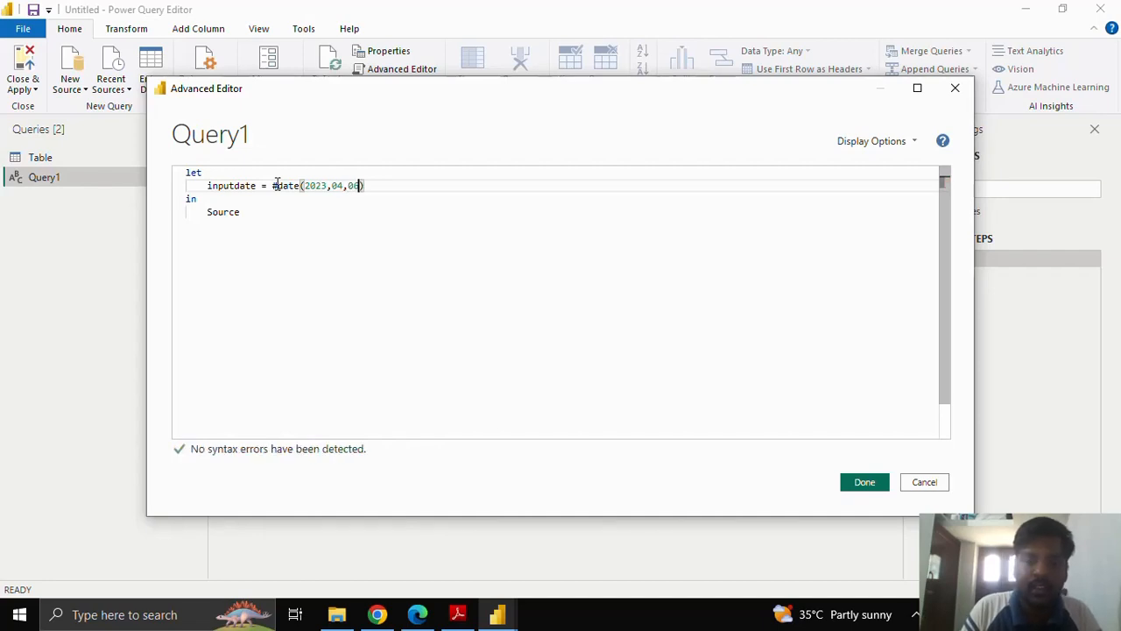
pyautogui.write(',')
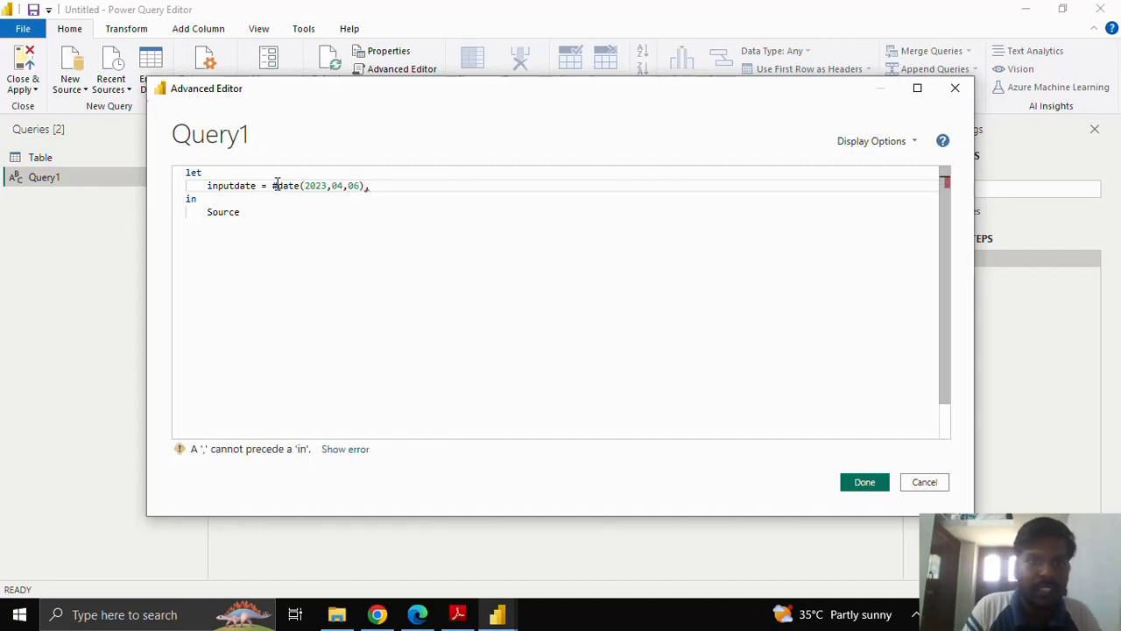
# Add a second variable line below inputdate reading numberofdays = 2, with its trailing comma.
pyautogui.press('Return')
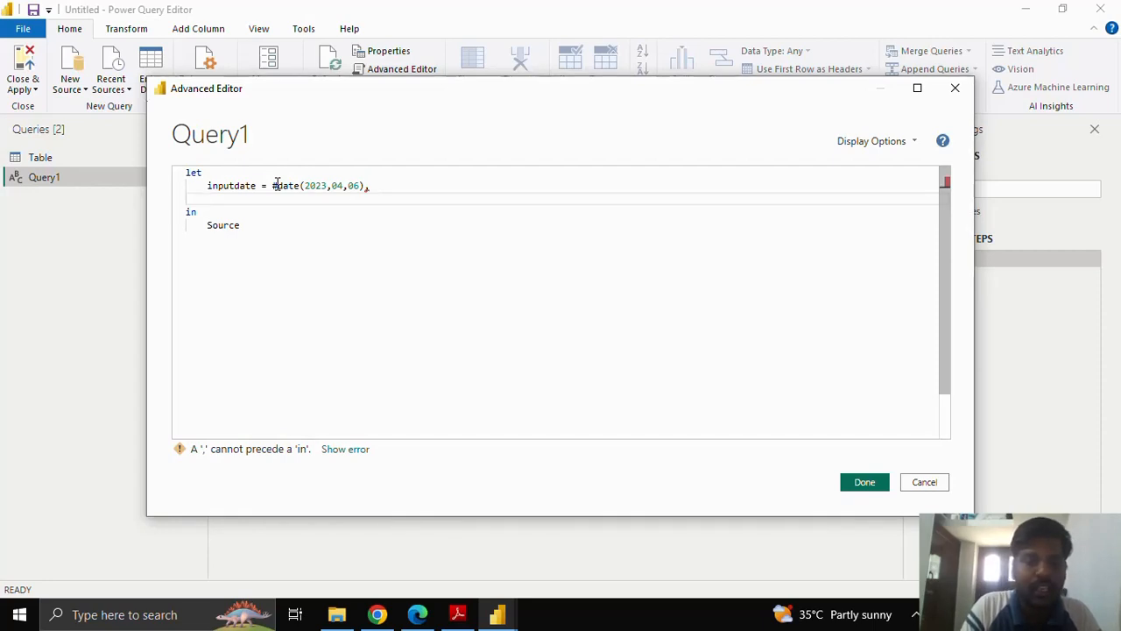
pyautogui.write('numberof')
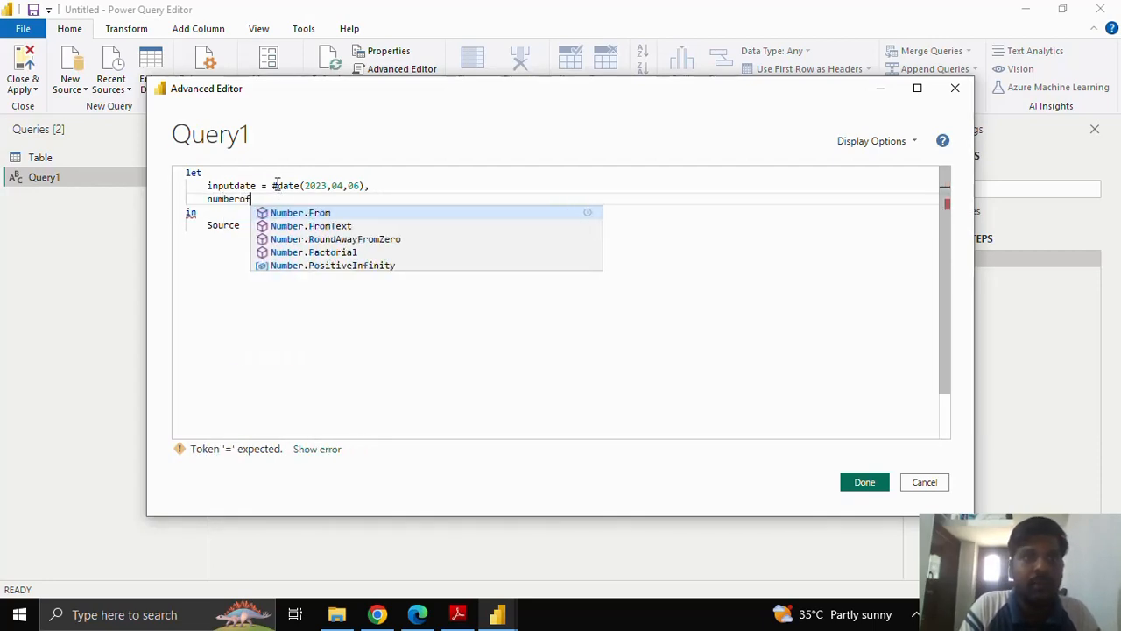
pyautogui.write('days')
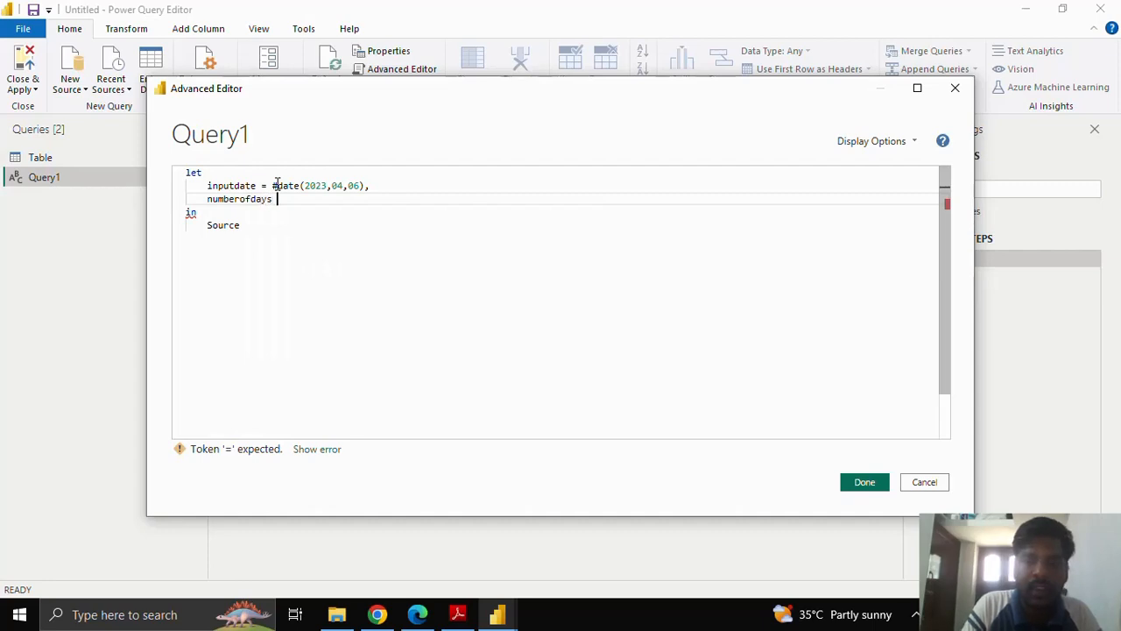
pyautogui.write(' = ')
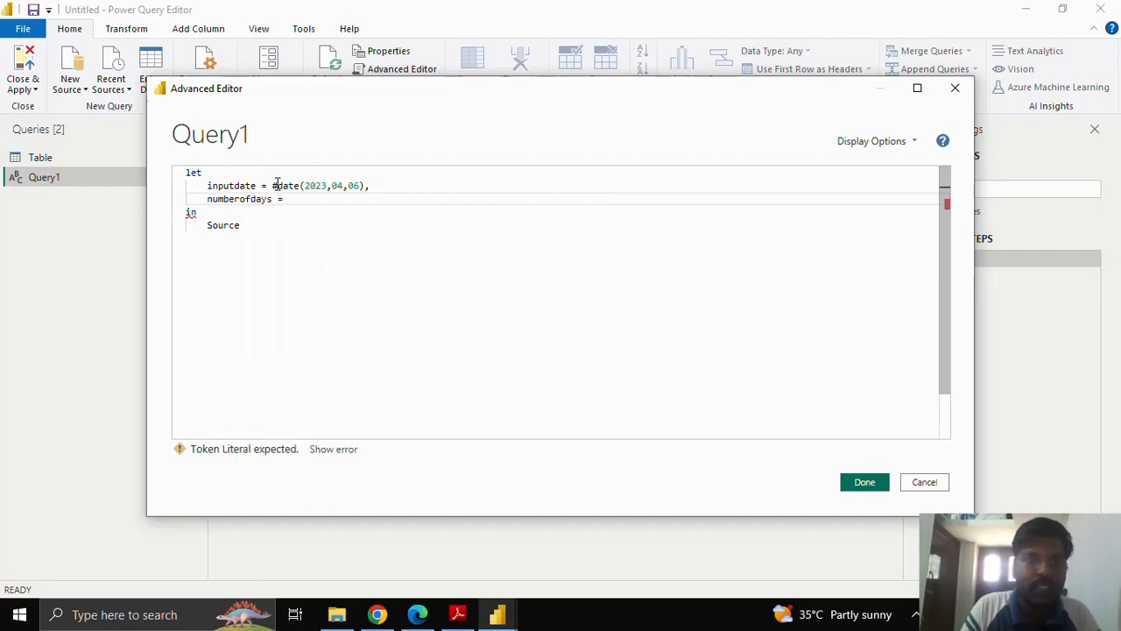
pyautogui.write('2,')
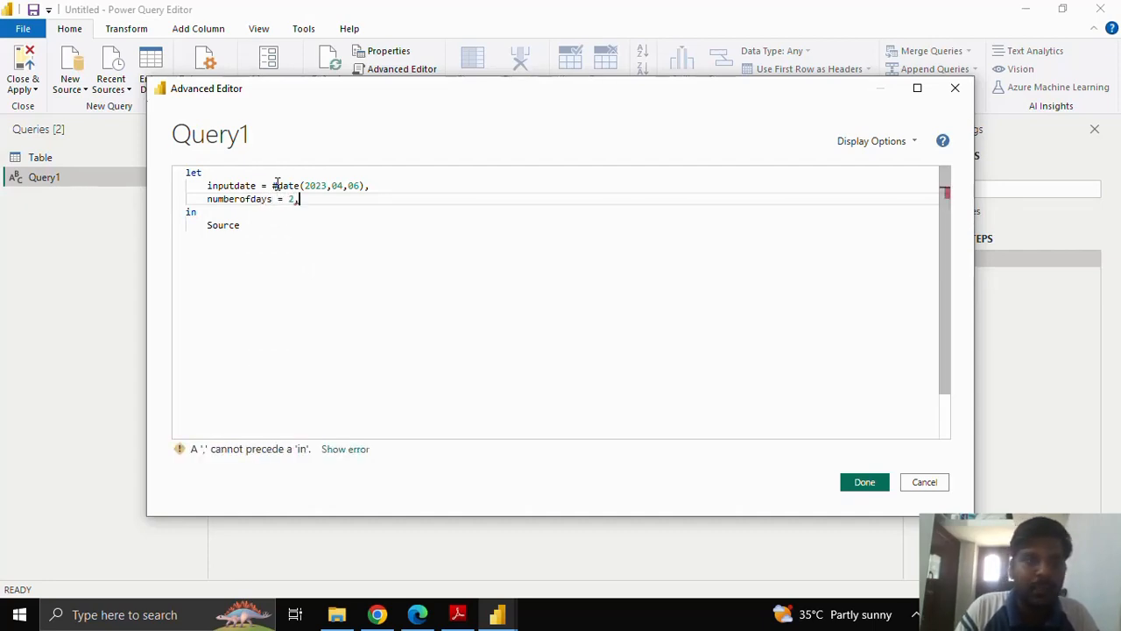
# Add a third line defining newdate = Date.AddDays(inputdate,numberofdays) below the numberofdays variable.
pyautogui.press('Return')
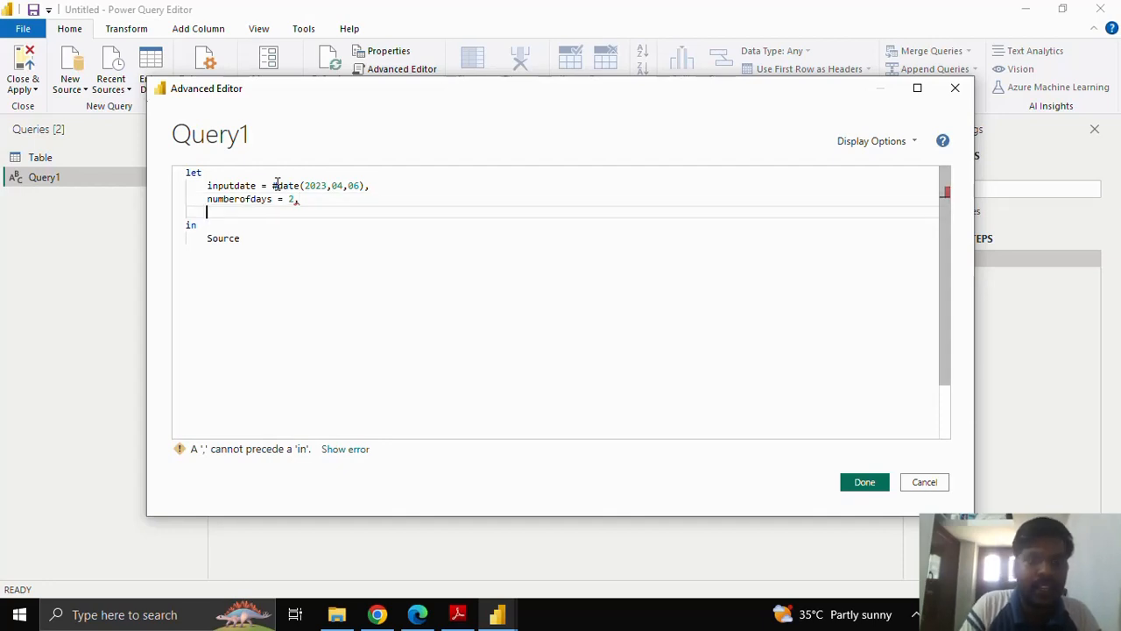
pyautogui.write('newdat')
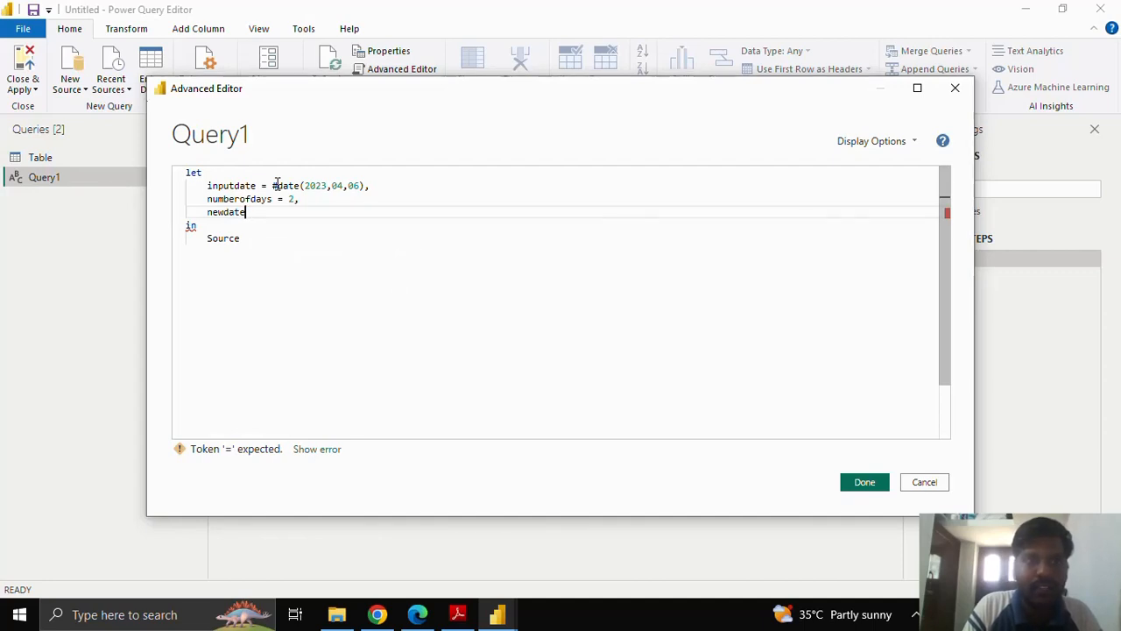
pyautogui.write('e = ')
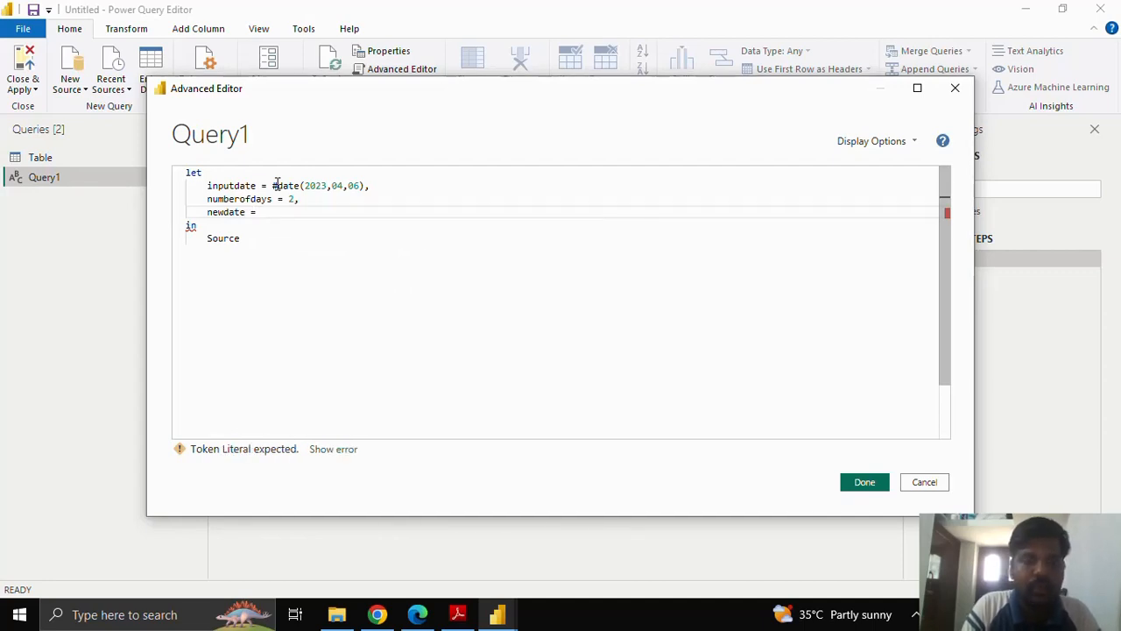
pyautogui.write('Date')
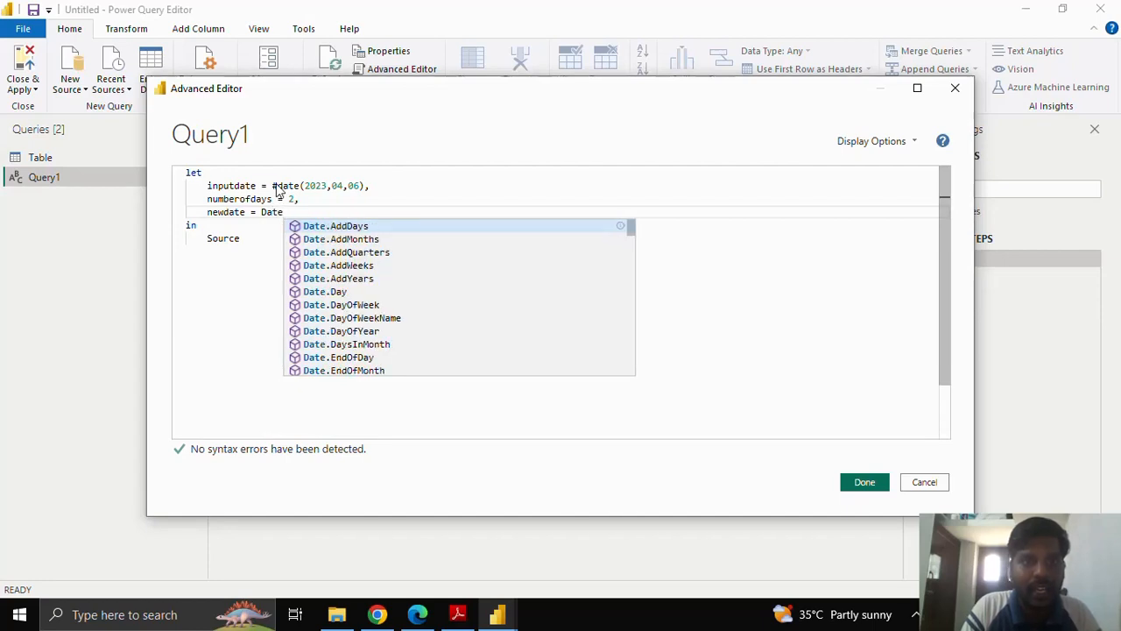
pyautogui.write('.')
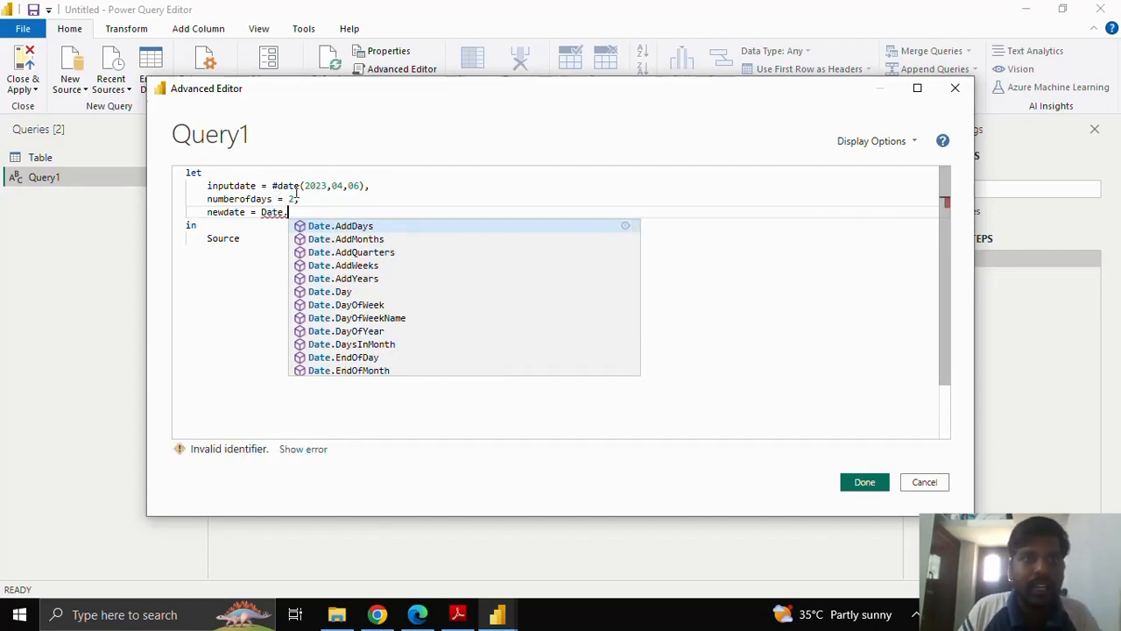
pyautogui.click(357, 228)
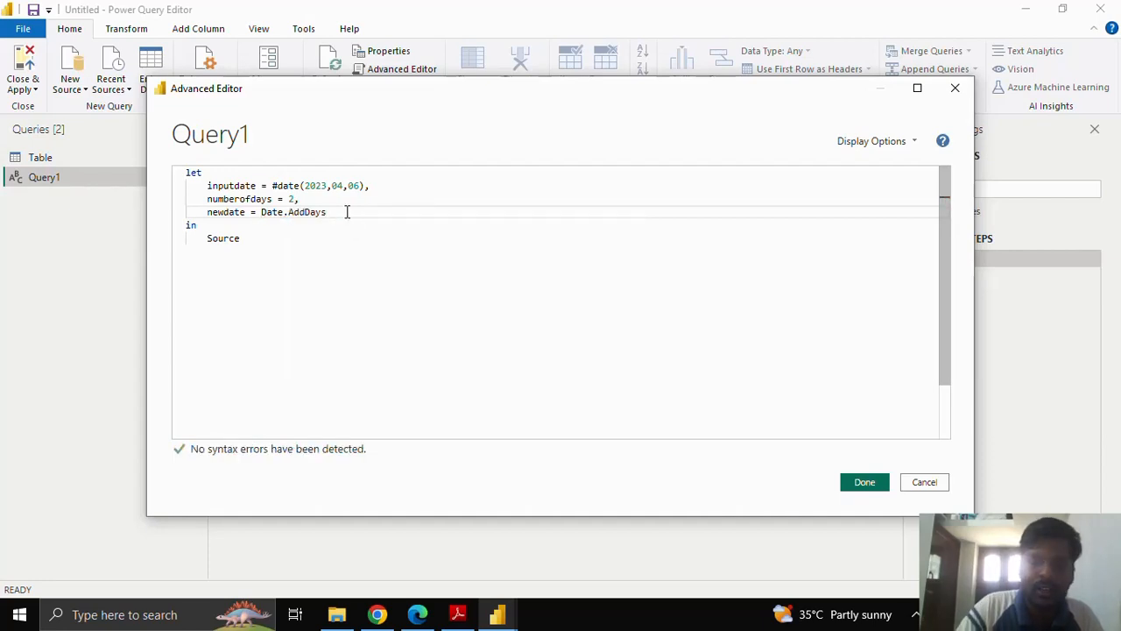
pyautogui.write('(')
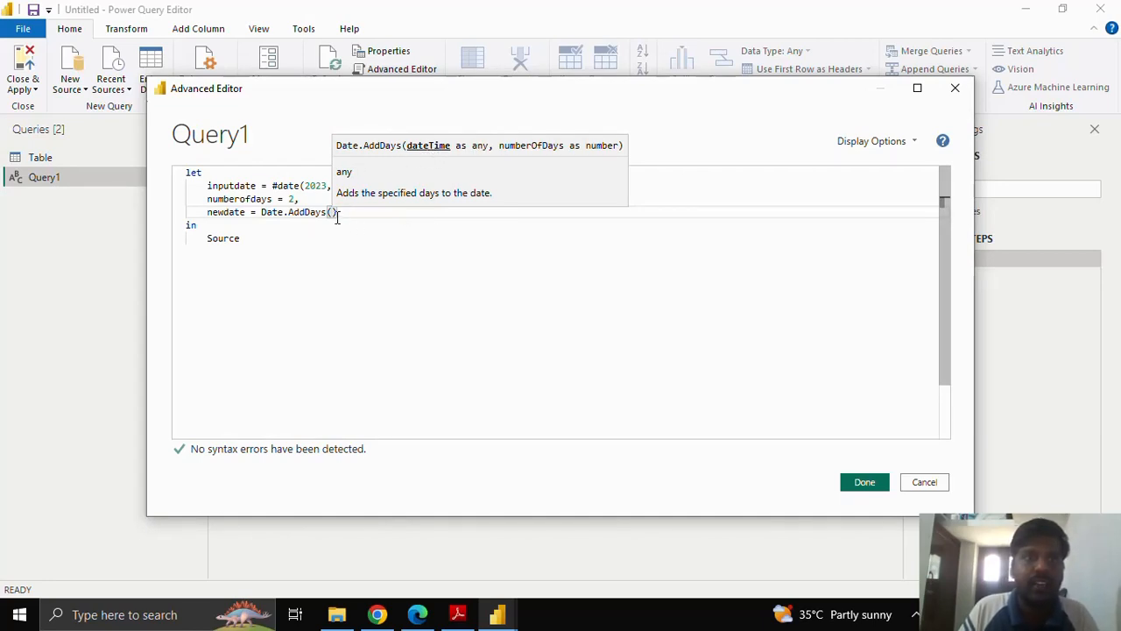
pyautogui.write('inputdat')
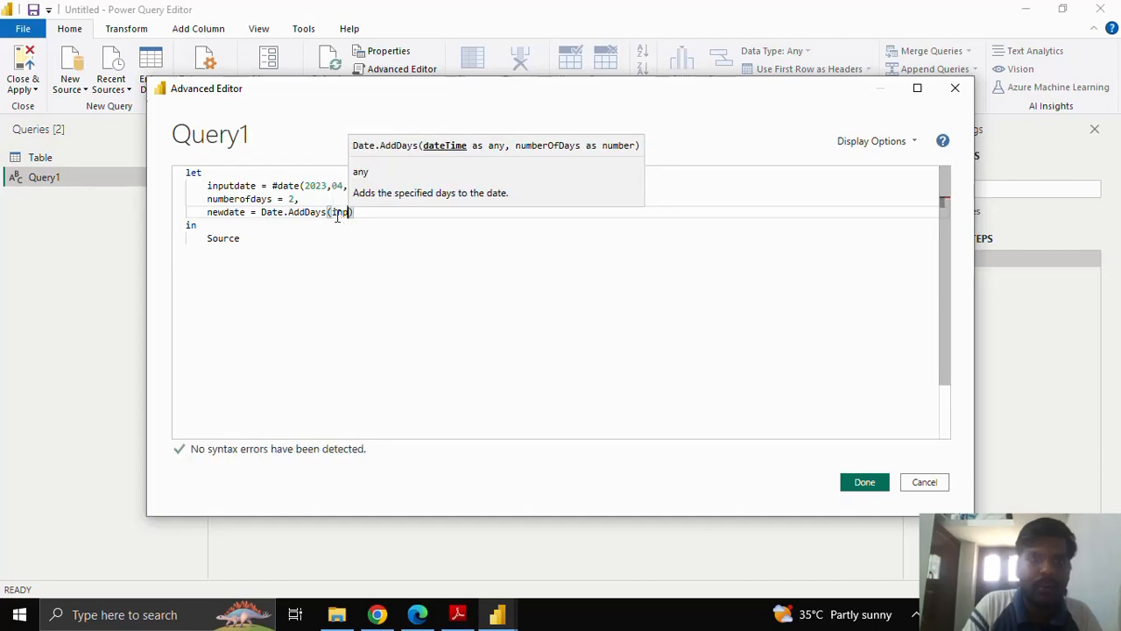
pyautogui.write('e')
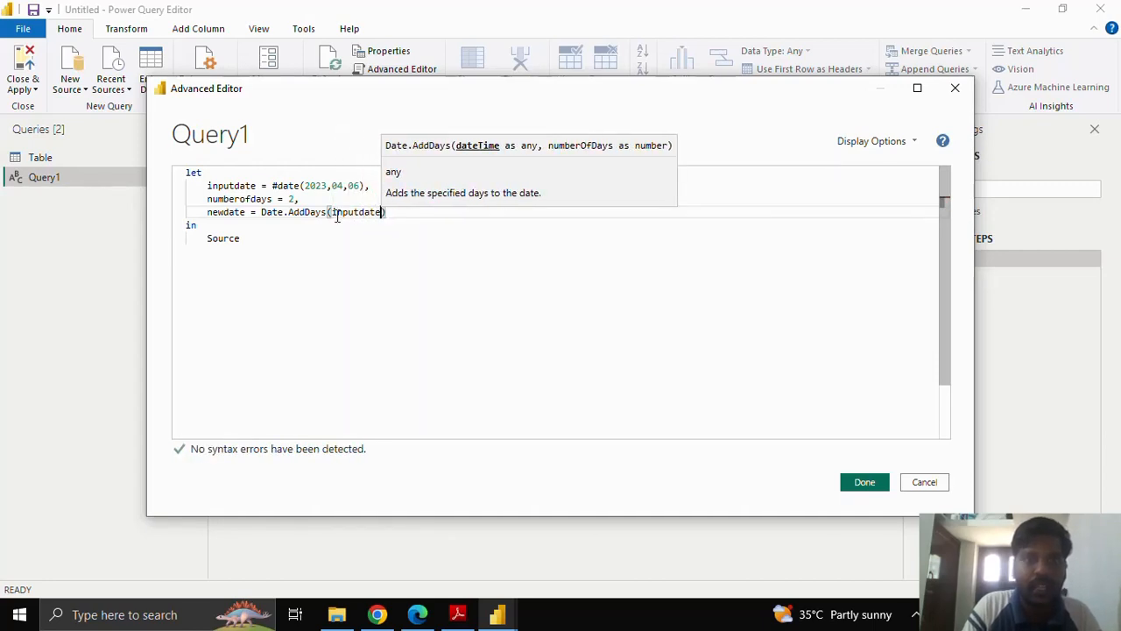
pyautogui.write(',')
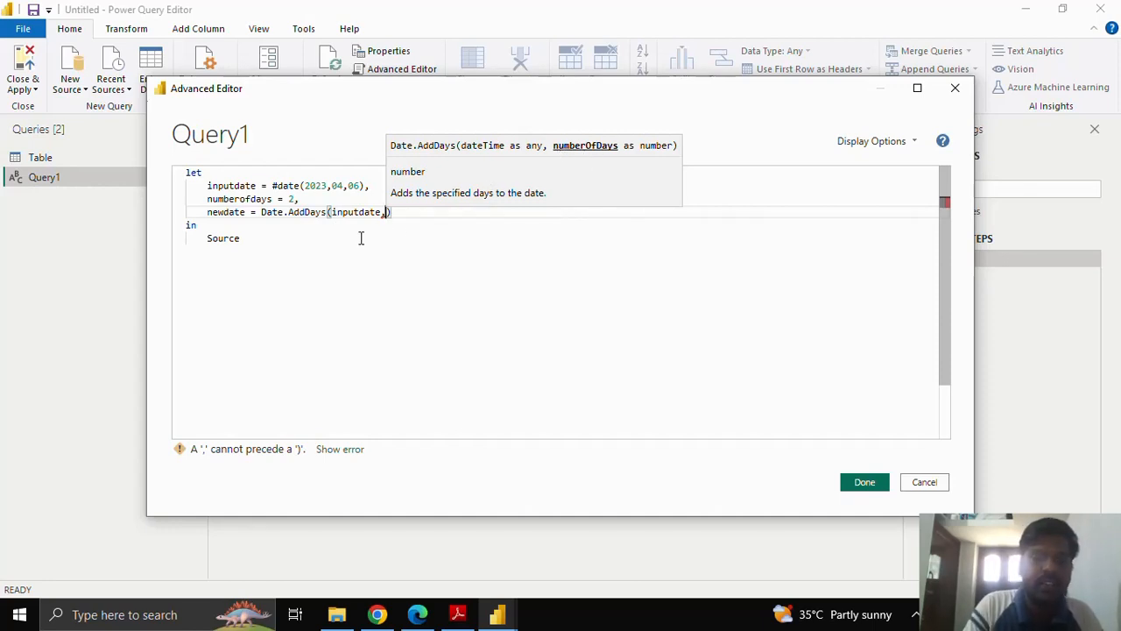
pyautogui.write('num')
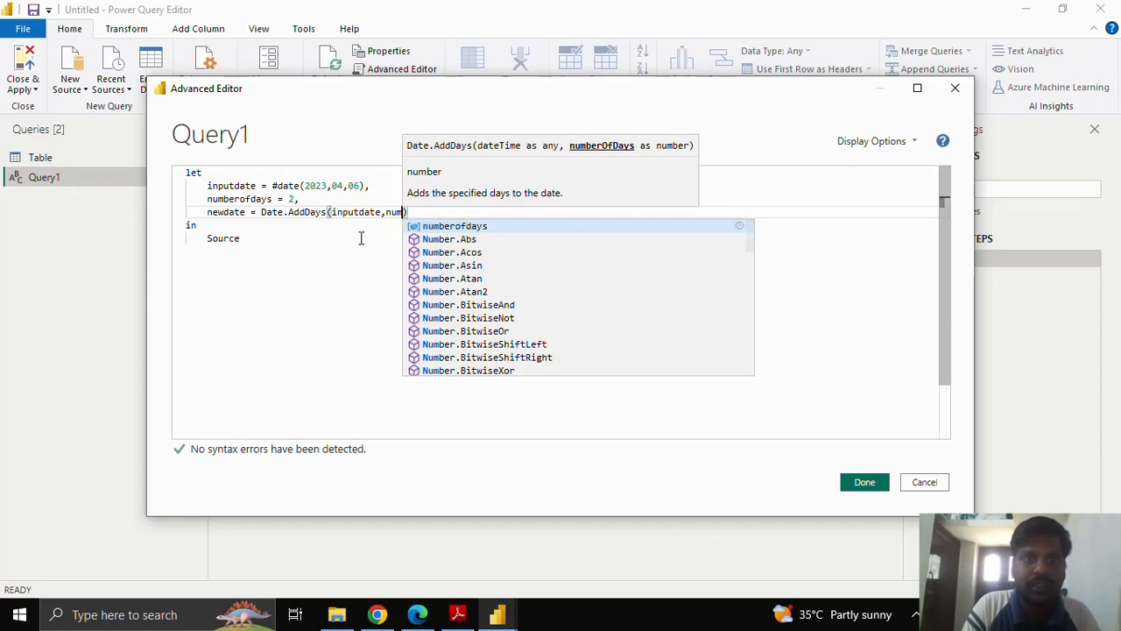
pyautogui.press('Tab')
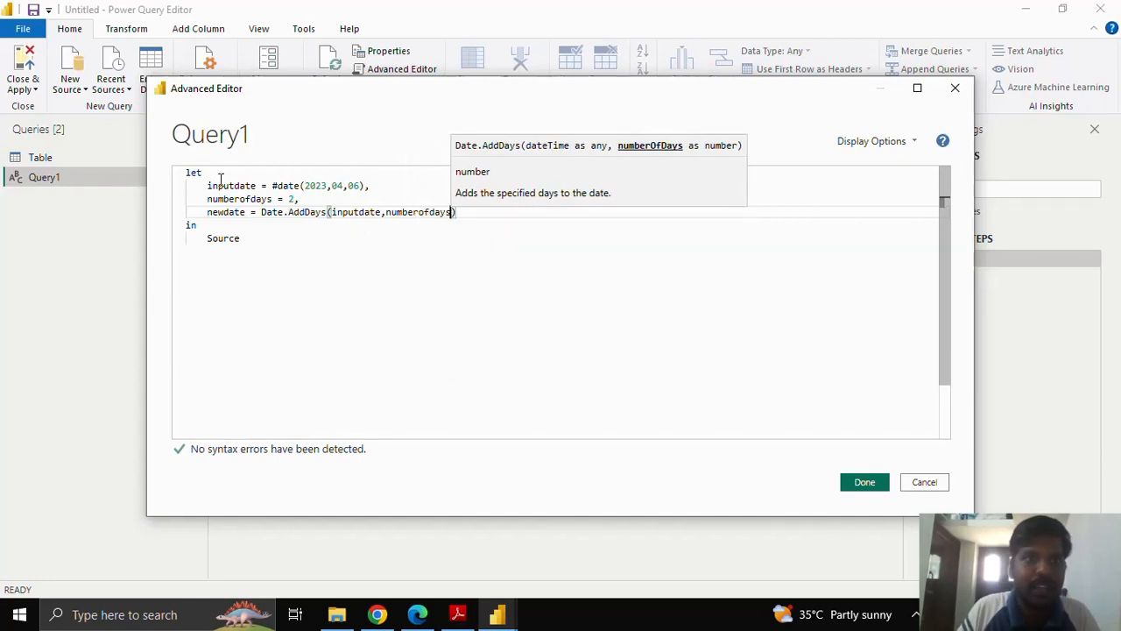
pyautogui.click(470, 218)
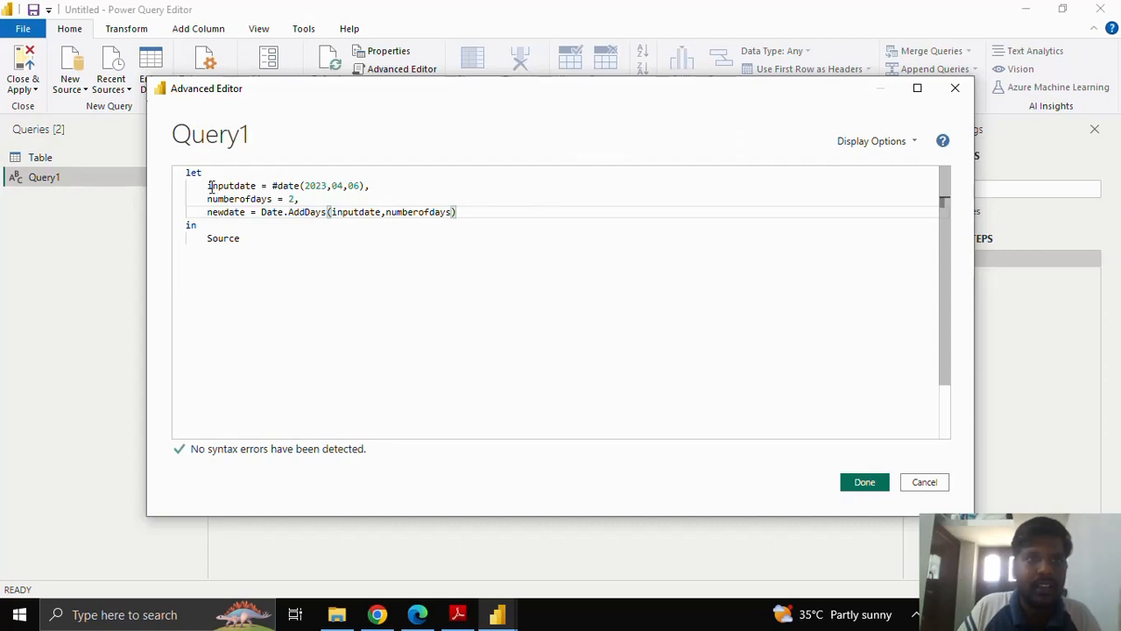
pyautogui.moveTo(209, 186); pyautogui.dragTo(360, 186)
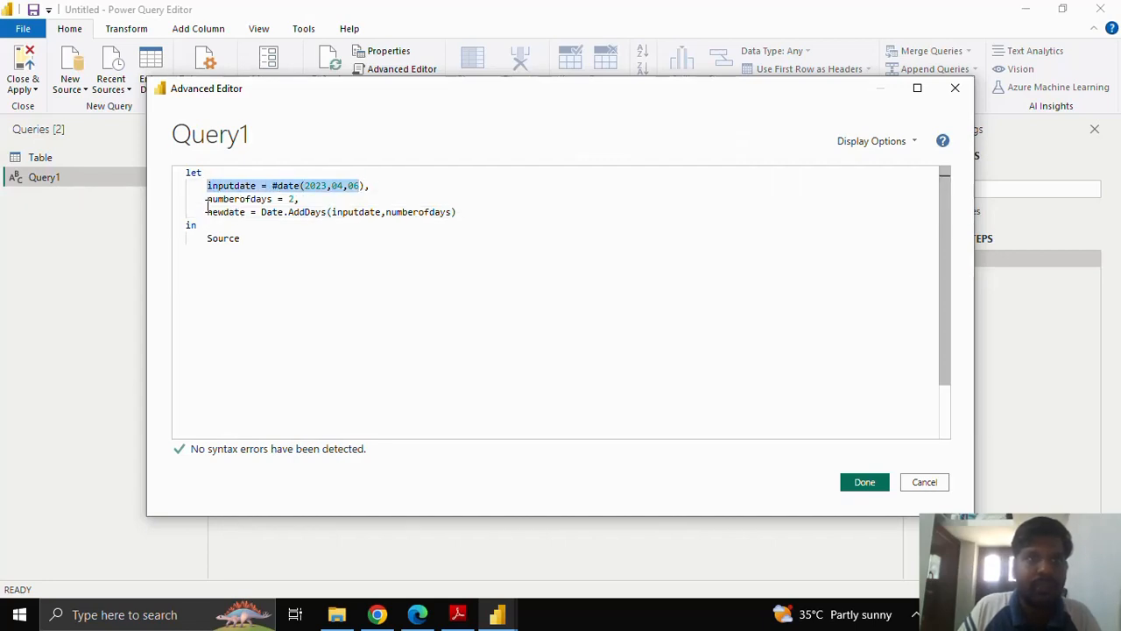
pyautogui.moveTo(208, 213); pyautogui.dragTo(224, 213)
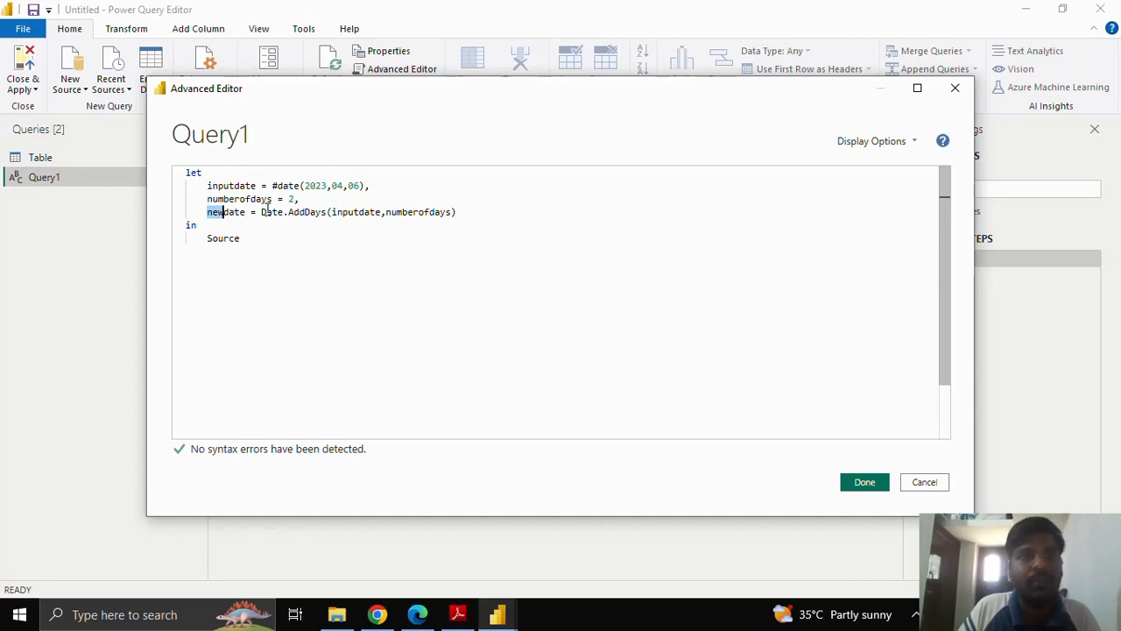
pyautogui.moveTo(262, 212); pyautogui.dragTo(333, 212)
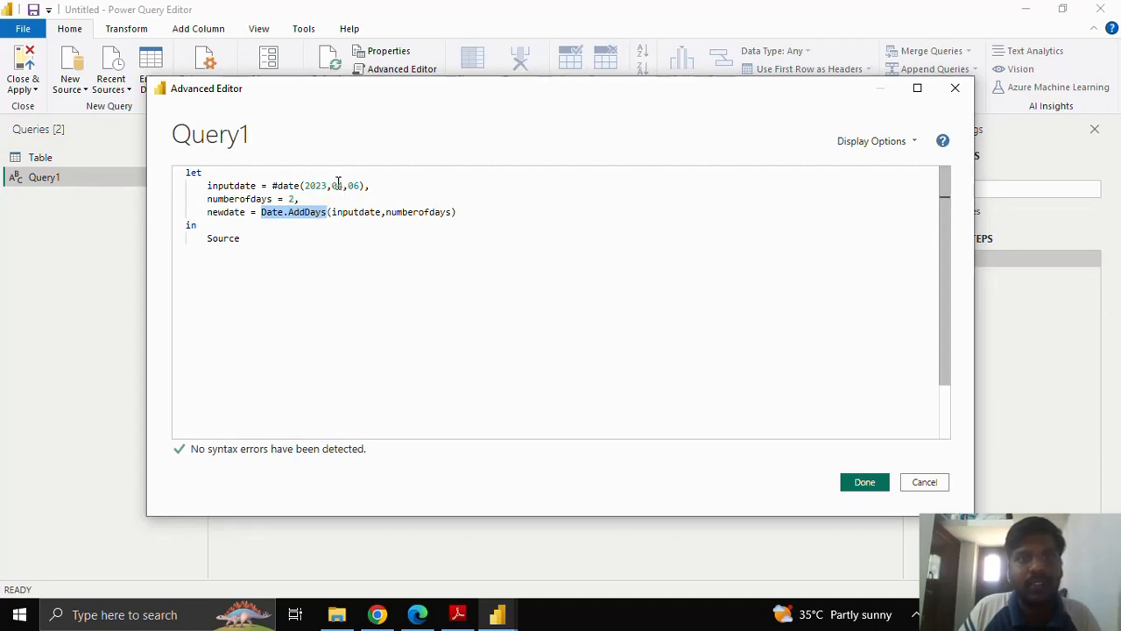
# Replace Source in the in clause with newdate and apply the finished query code.
pyautogui.moveTo(203, 236); pyautogui.dragTo(249, 237)
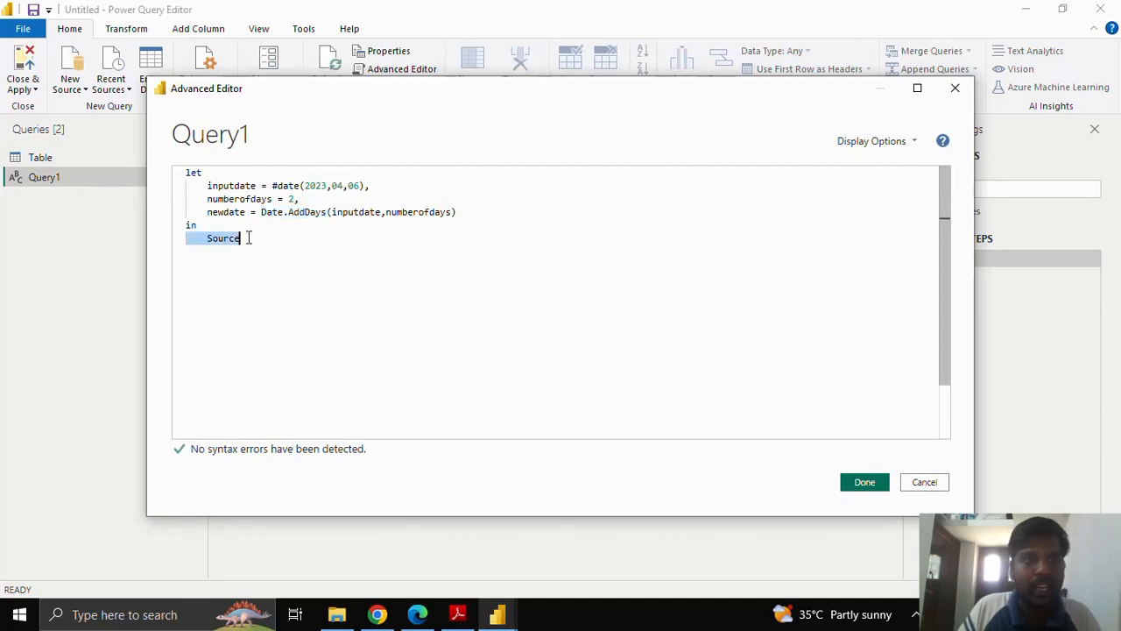
pyautogui.press('BackSpace')
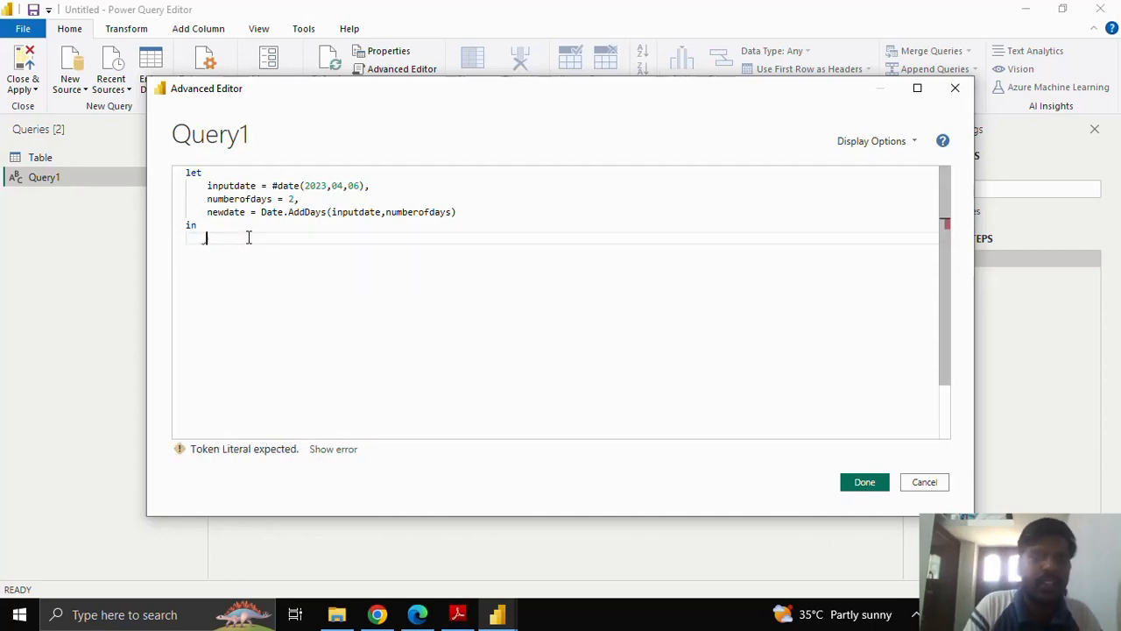
pyautogui.write('newdate')
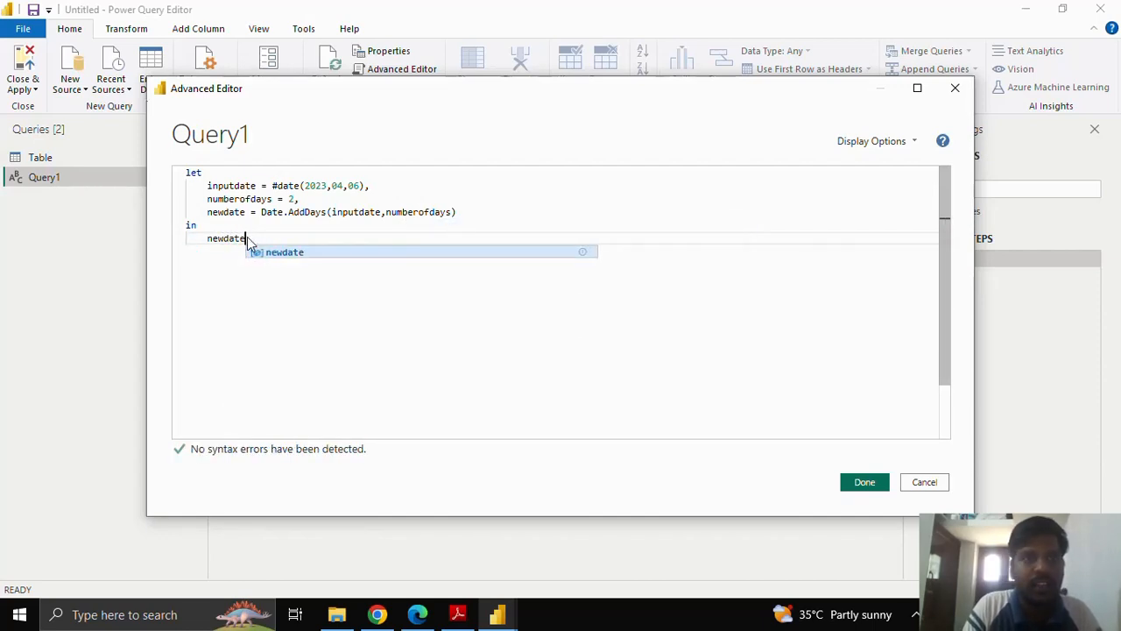
pyautogui.click(439, 221)
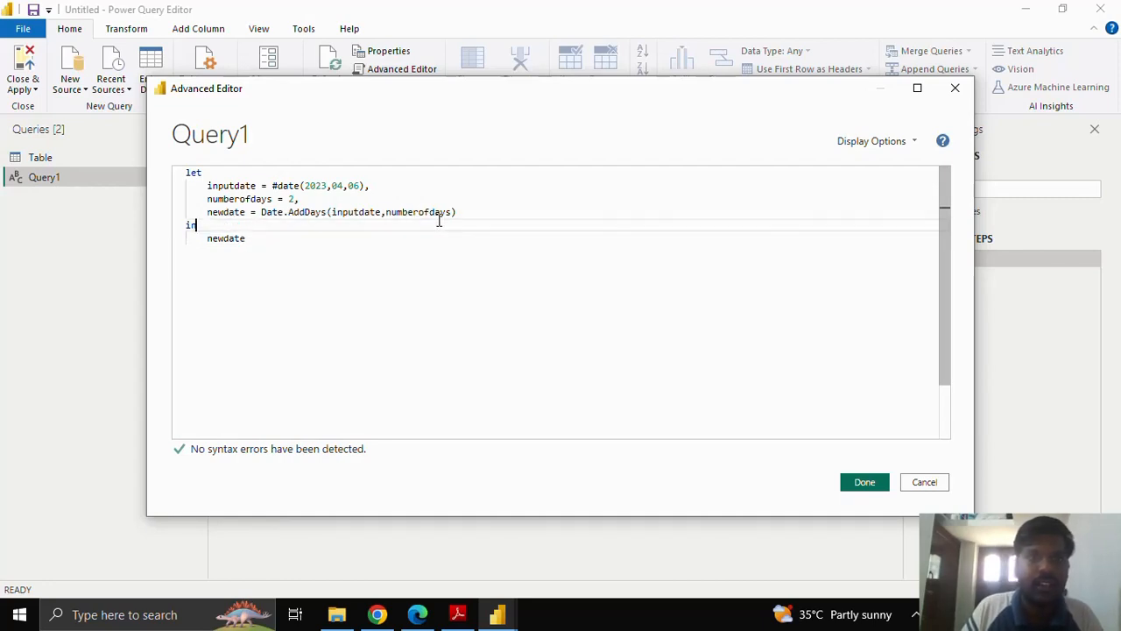
pyautogui.click(304, 236)
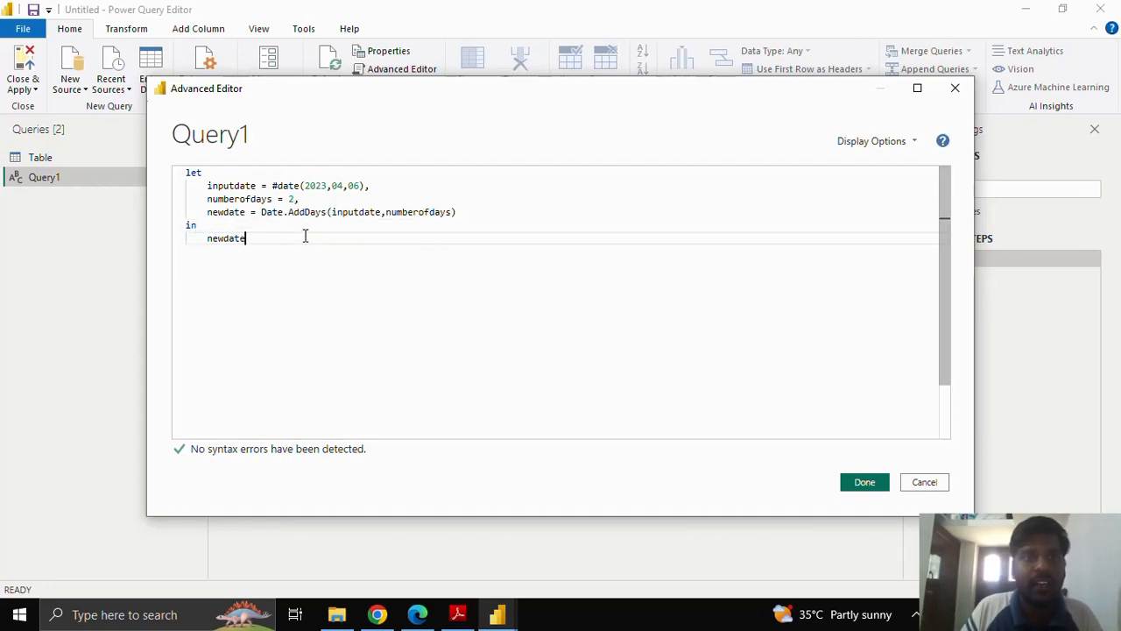
pyautogui.moveTo(248, 238); pyautogui.dragTo(181, 169)
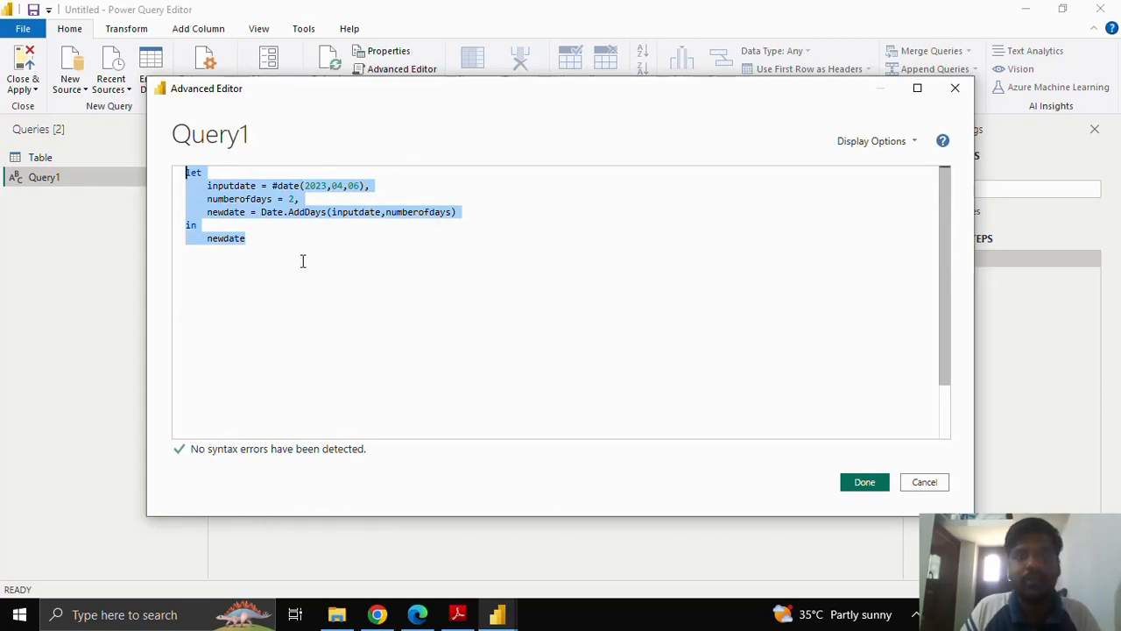
pyautogui.click(861, 488)
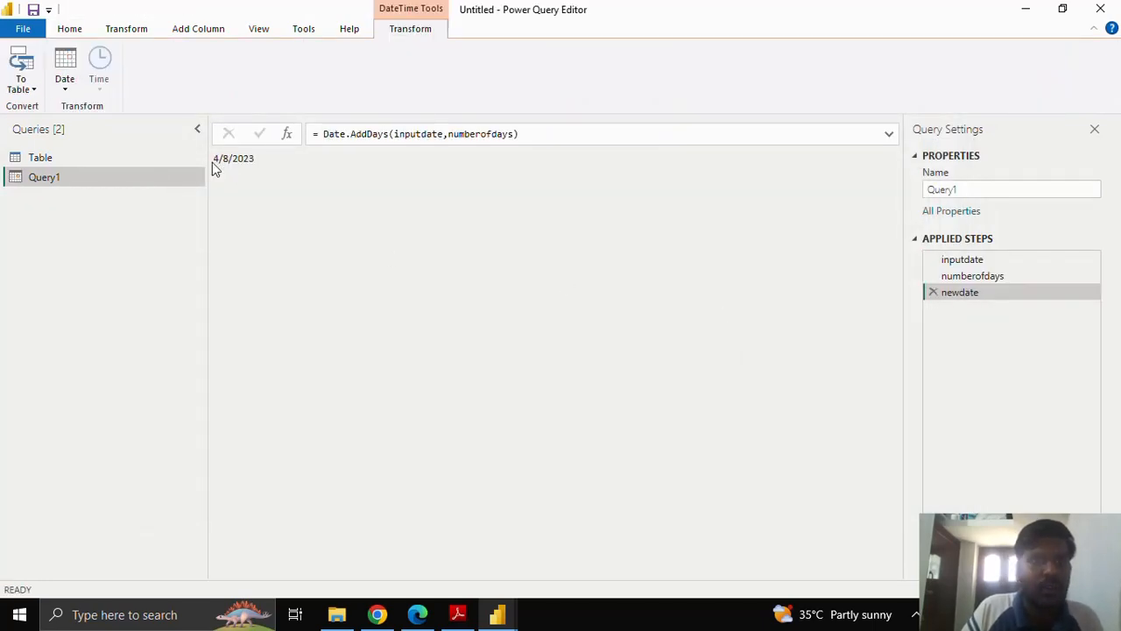
# Examine the query's result along with the inputdate, numberofdays and newdate applied steps one by one.
pyautogui.moveTo(216, 158); pyautogui.dragTo(271, 158)
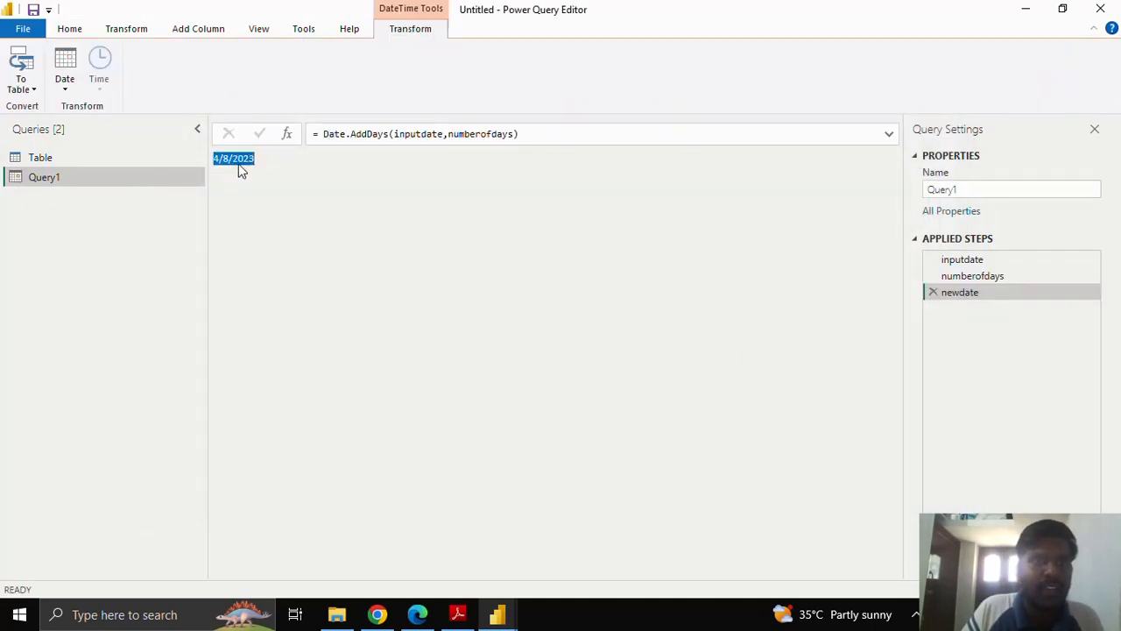
pyautogui.click(978, 261)
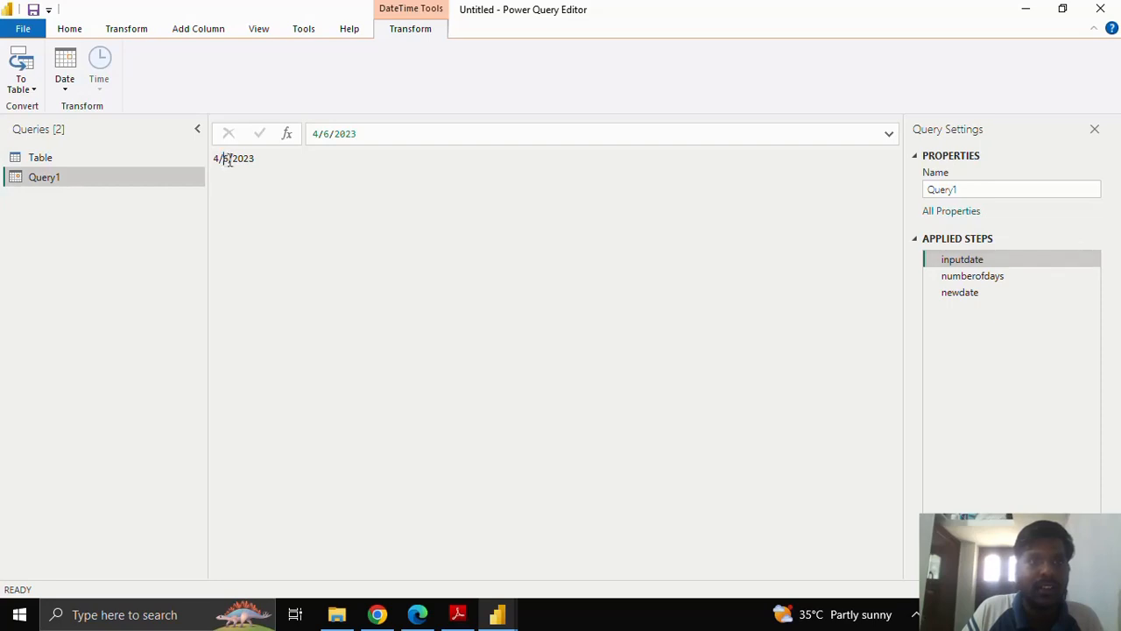
pyautogui.click(1011, 276)
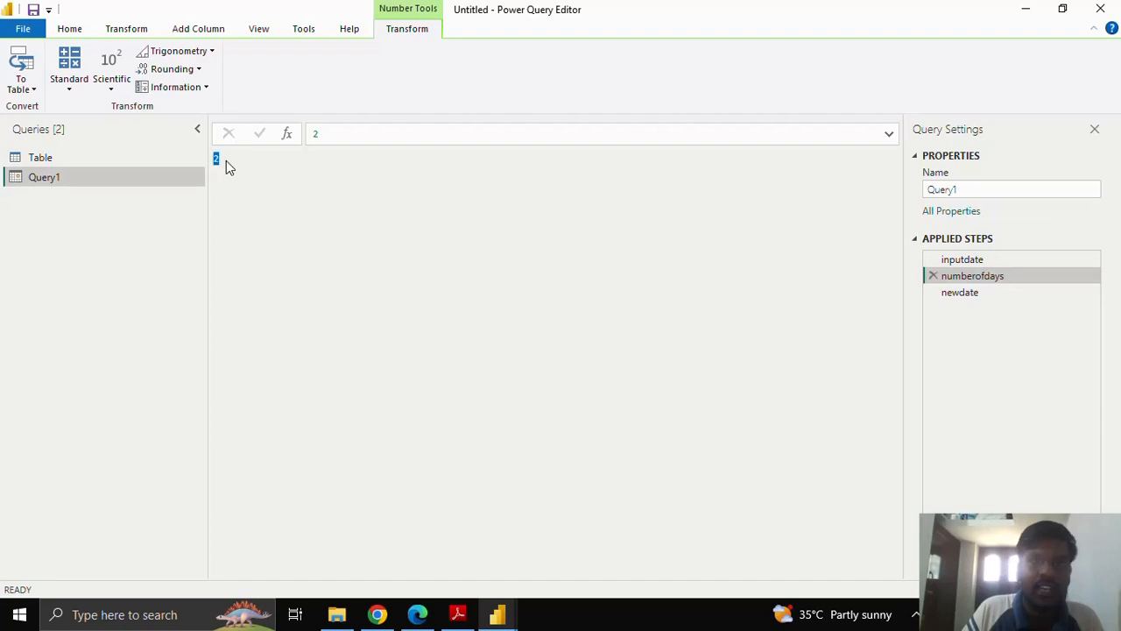
pyautogui.click(1010, 295)
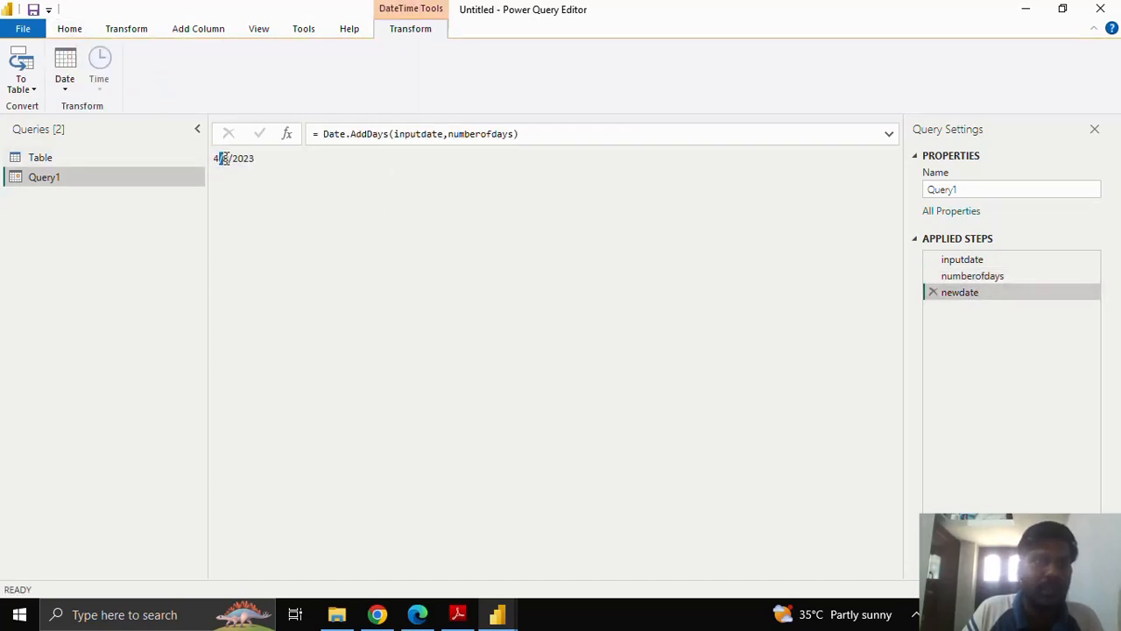
pyautogui.click(324, 210)
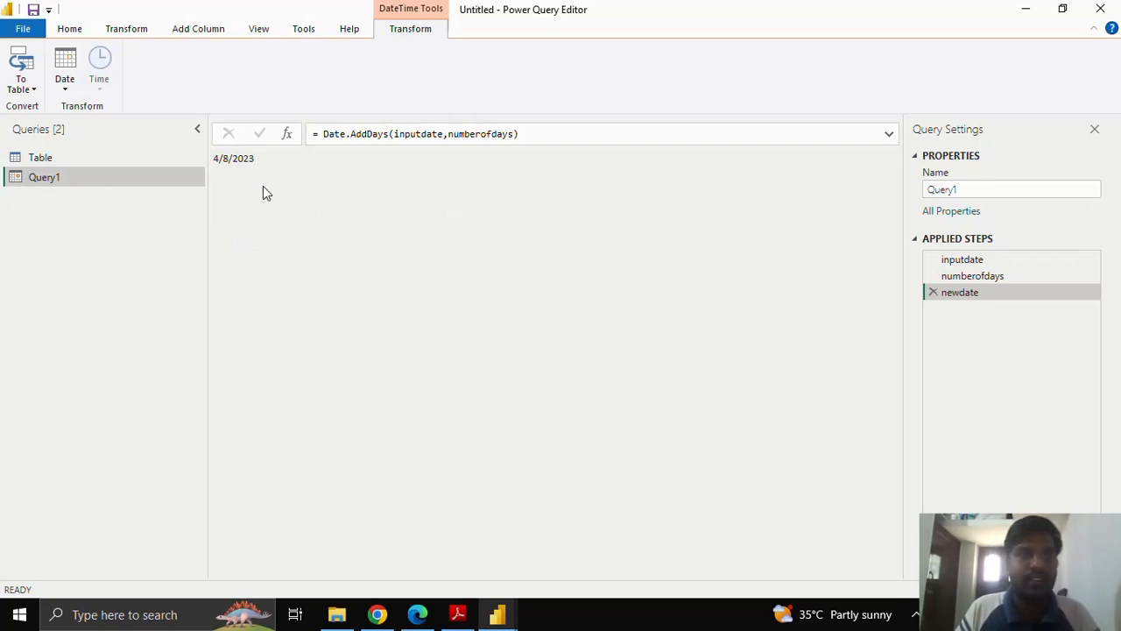
# Start a custom column in the Table query and name it Add2days.
pyautogui.click(127, 158)
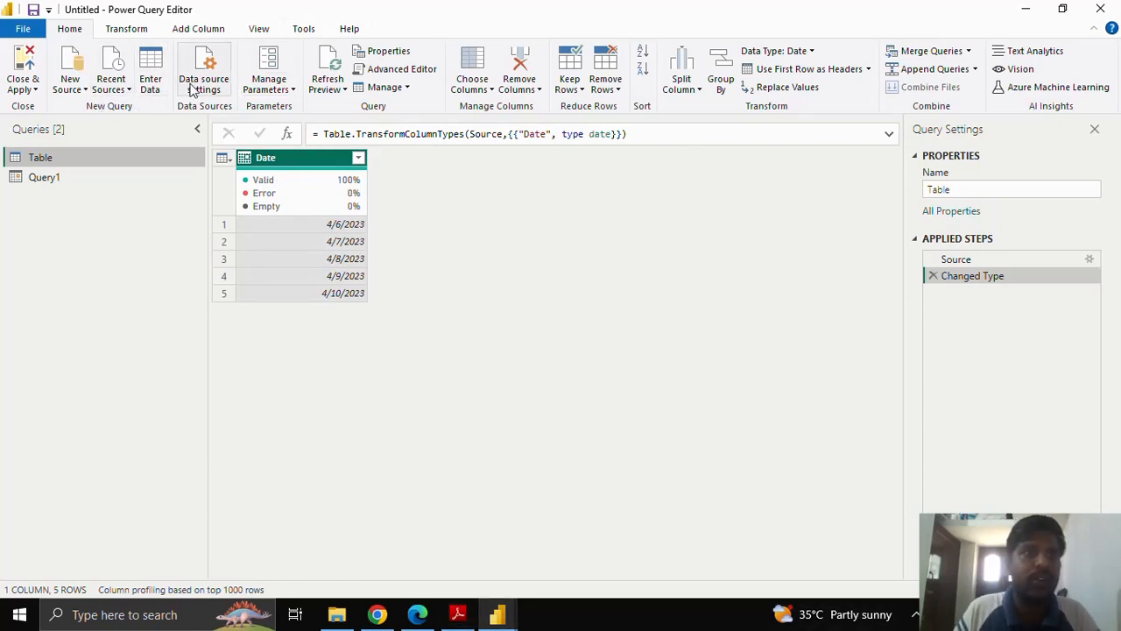
pyautogui.click(198, 32)
pyautogui.click(84, 77)
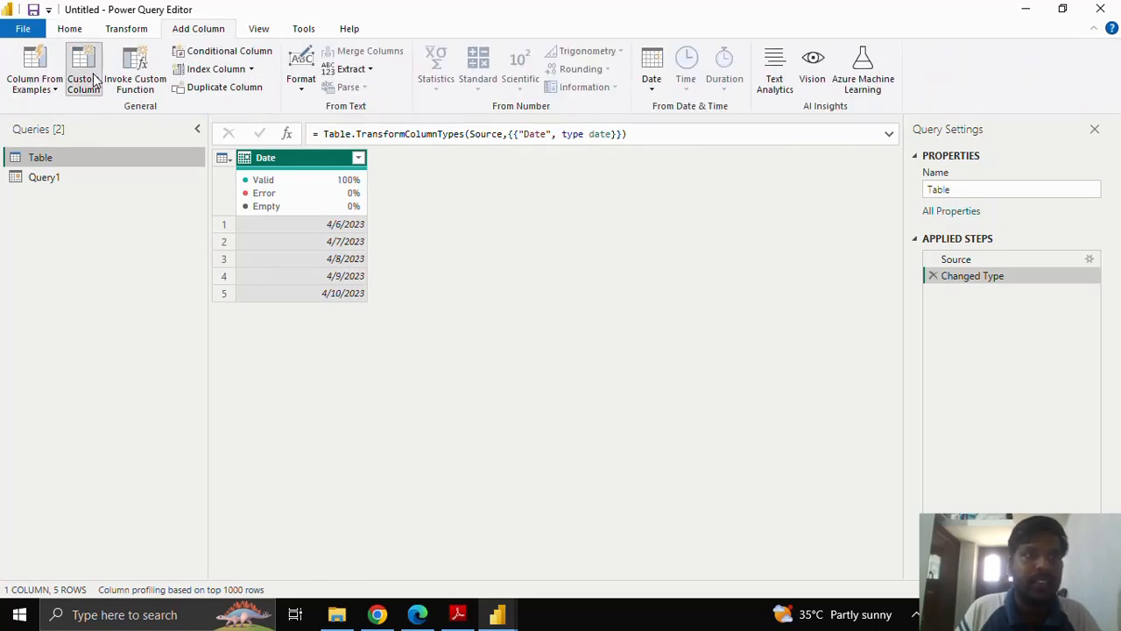
pyautogui.moveTo(353, 219); pyautogui.dragTo(301, 219)
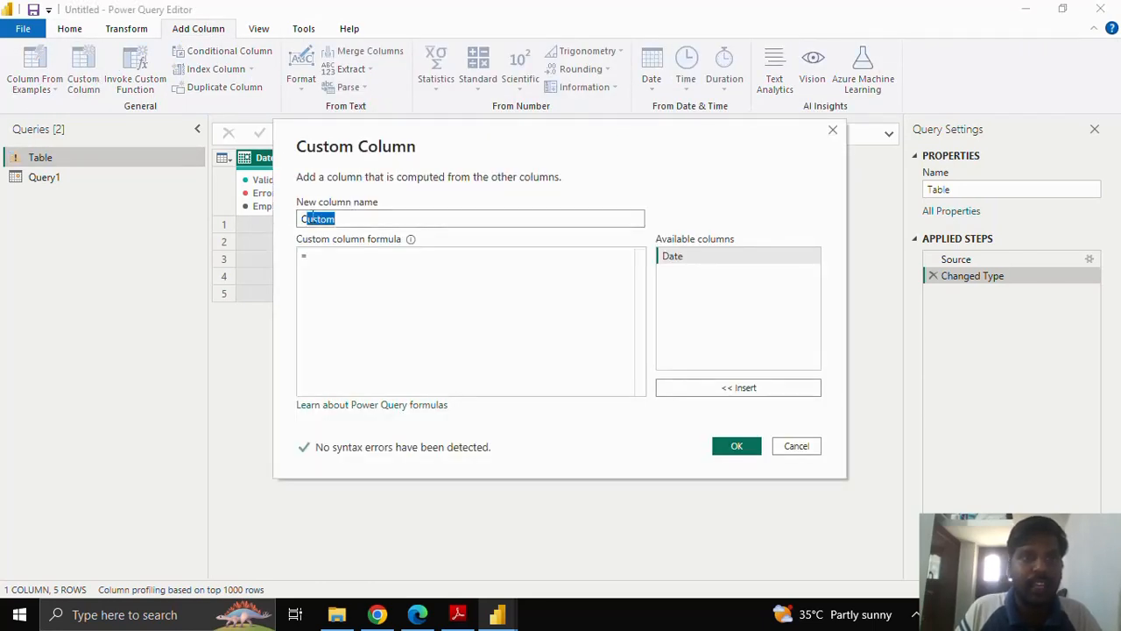
pyautogui.write('Add')
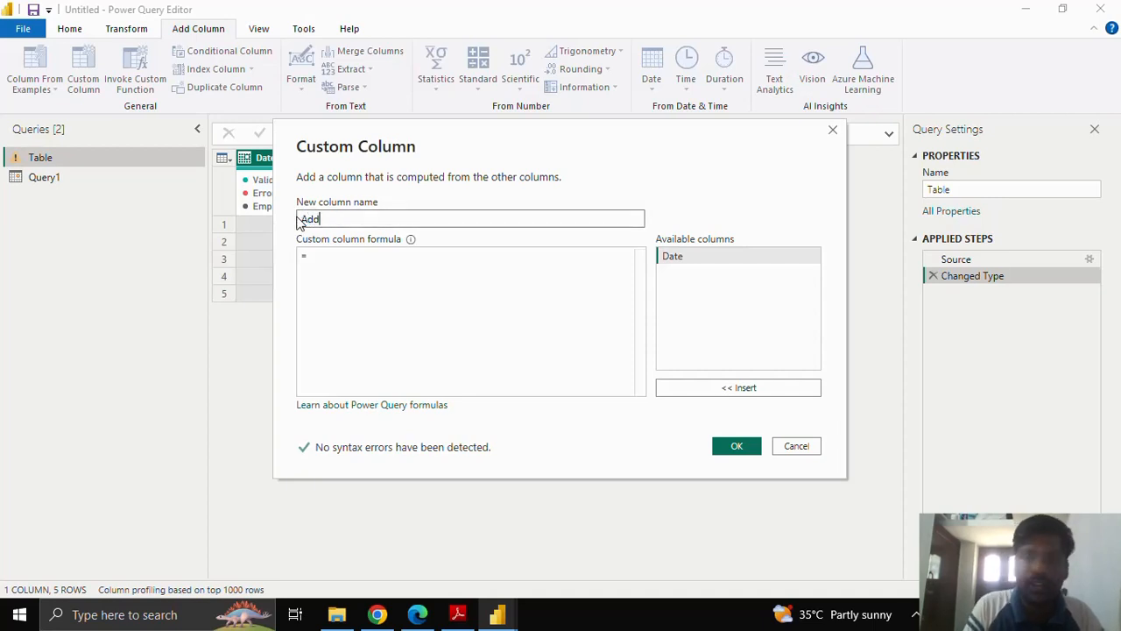
pyautogui.write('2days')
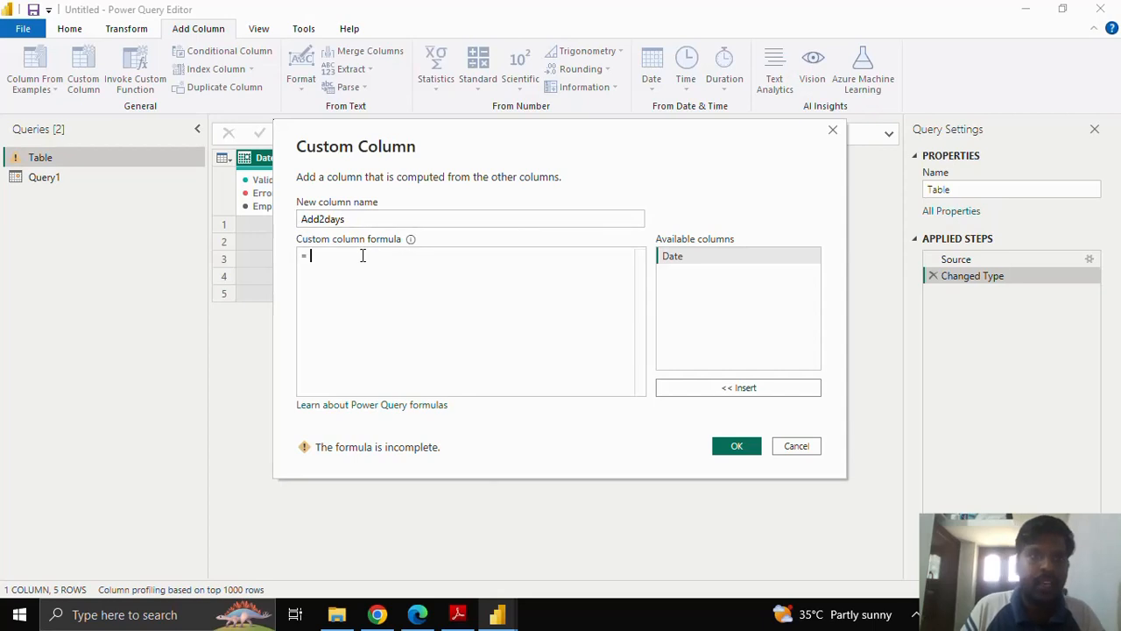
pyautogui.write('Date.')
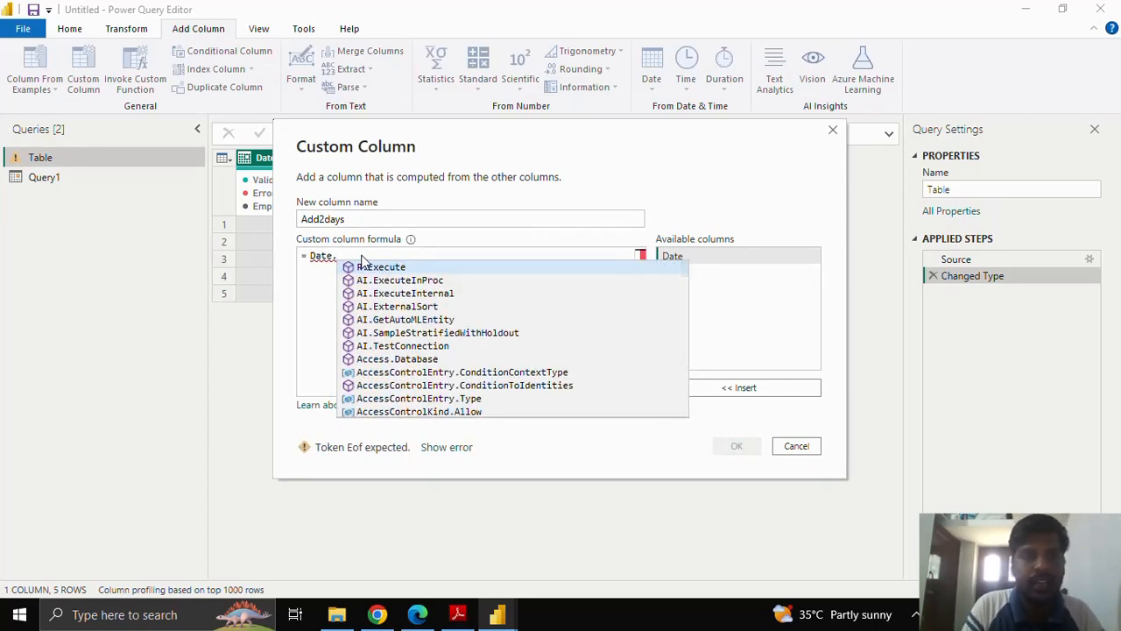
pyautogui.write('A')
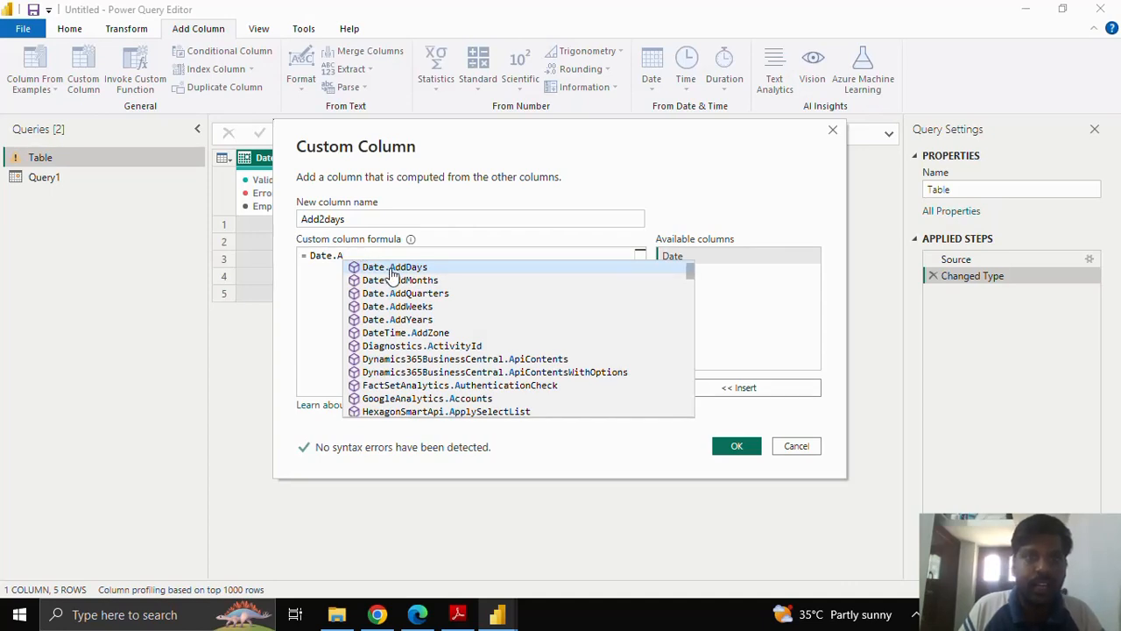
# Begin the Add2days column formula with the Date.AddDays function, removing the duplicated Date prefix.
pyautogui.click(390, 268)
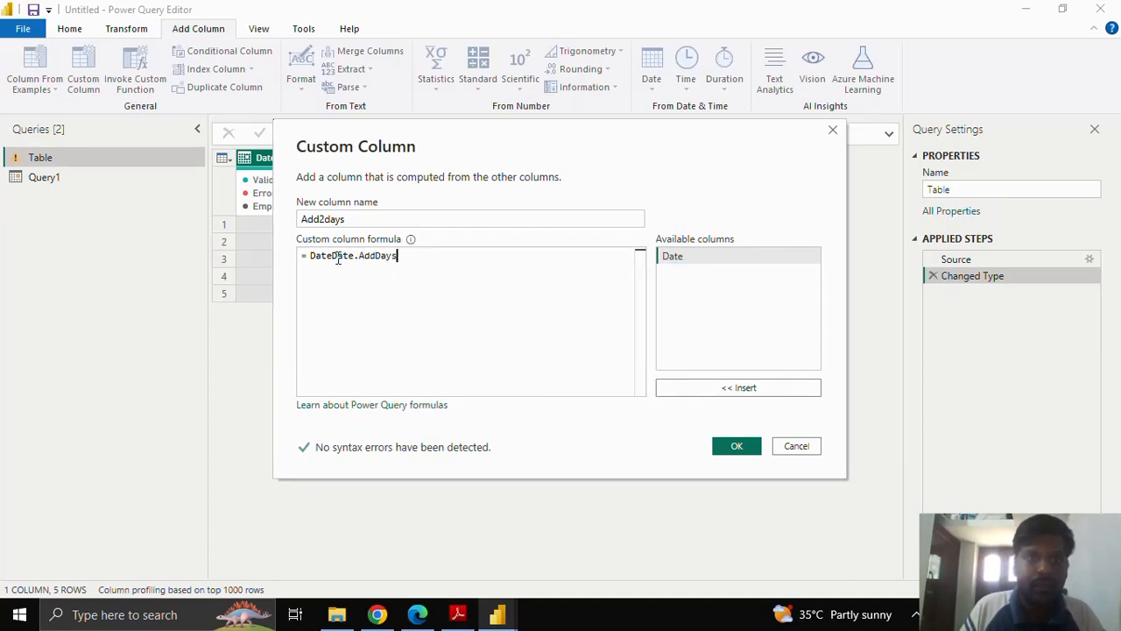
pyautogui.moveTo(332, 256); pyautogui.dragTo(312, 254)
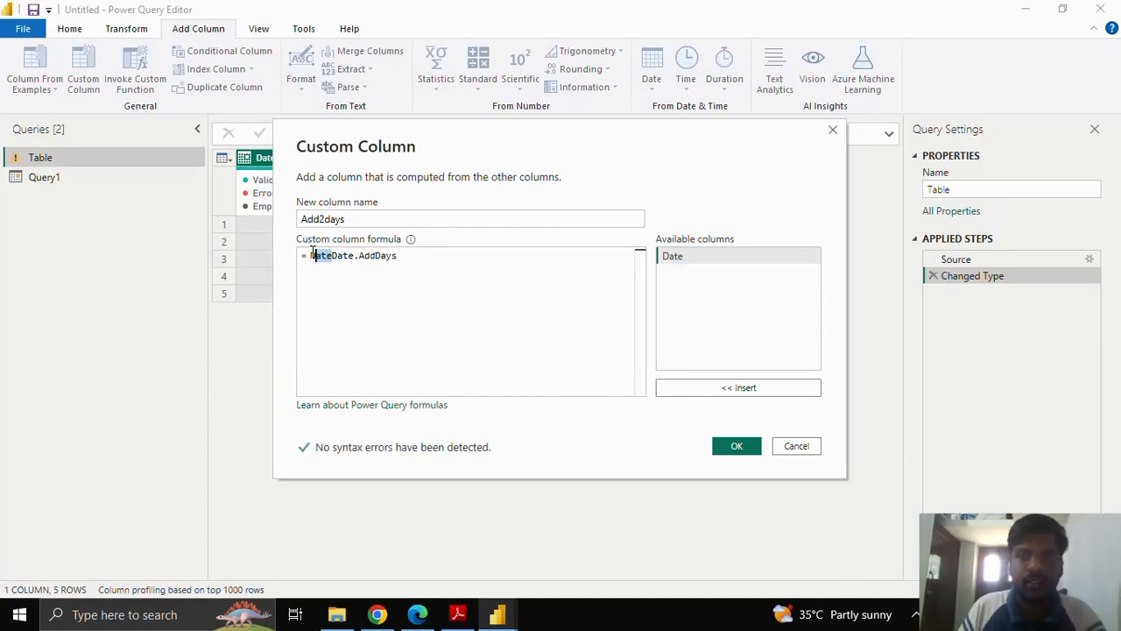
pyautogui.press('BackSpace')
pyautogui.click(396, 253)
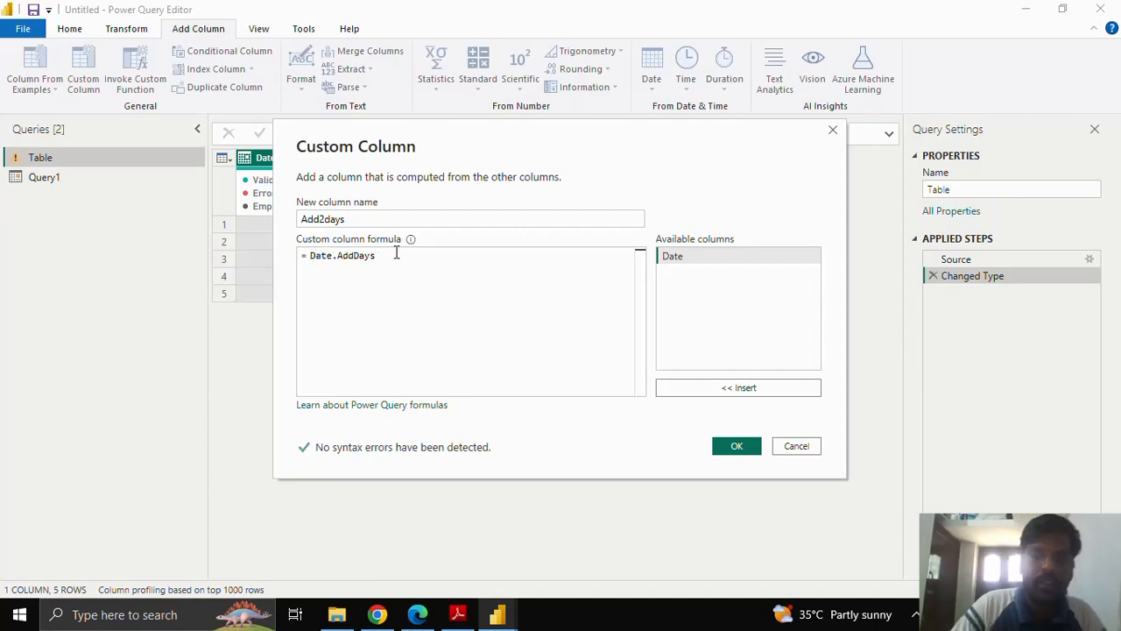
# Complete the formula as Date.AddDays([Date],2) and create the Add2days column.
pyautogui.write('(')
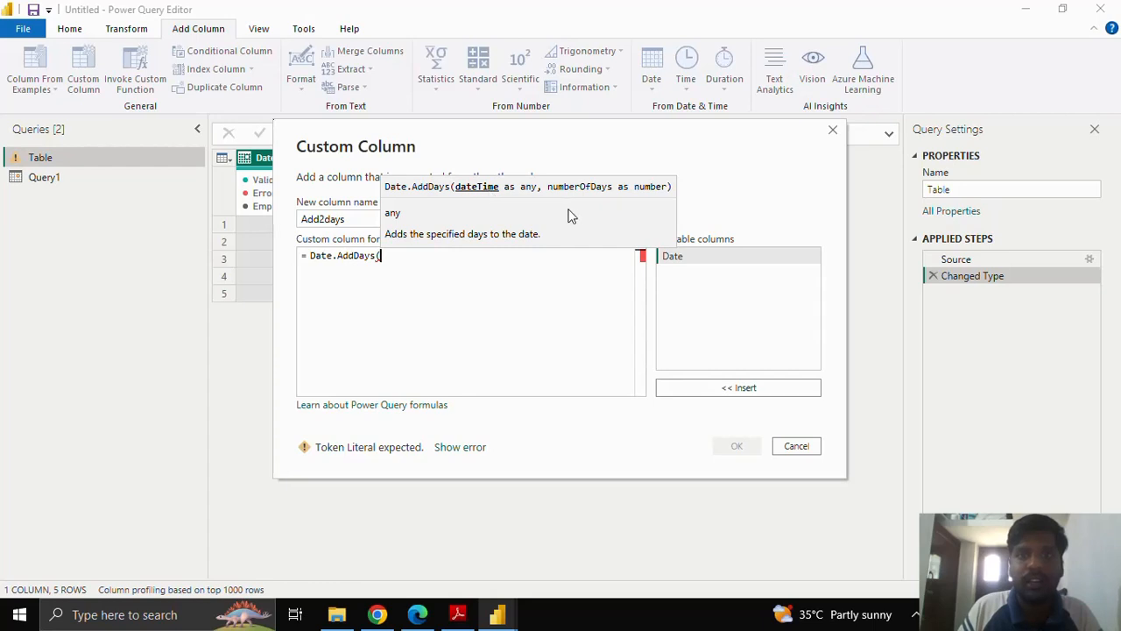
pyautogui.click(688, 260)
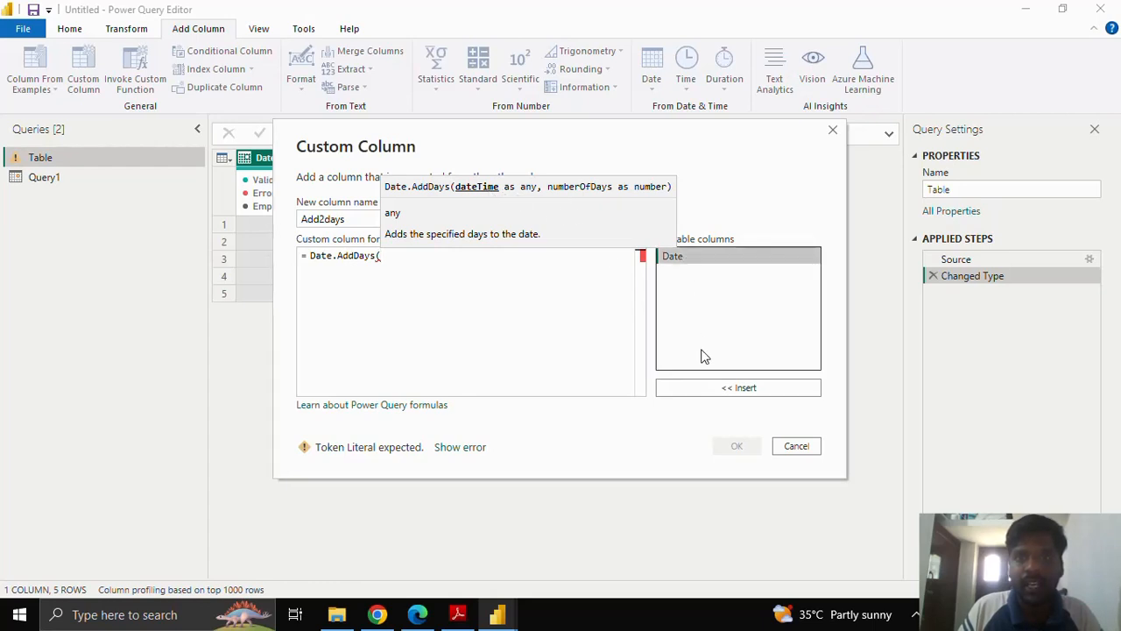
pyautogui.click(685, 387)
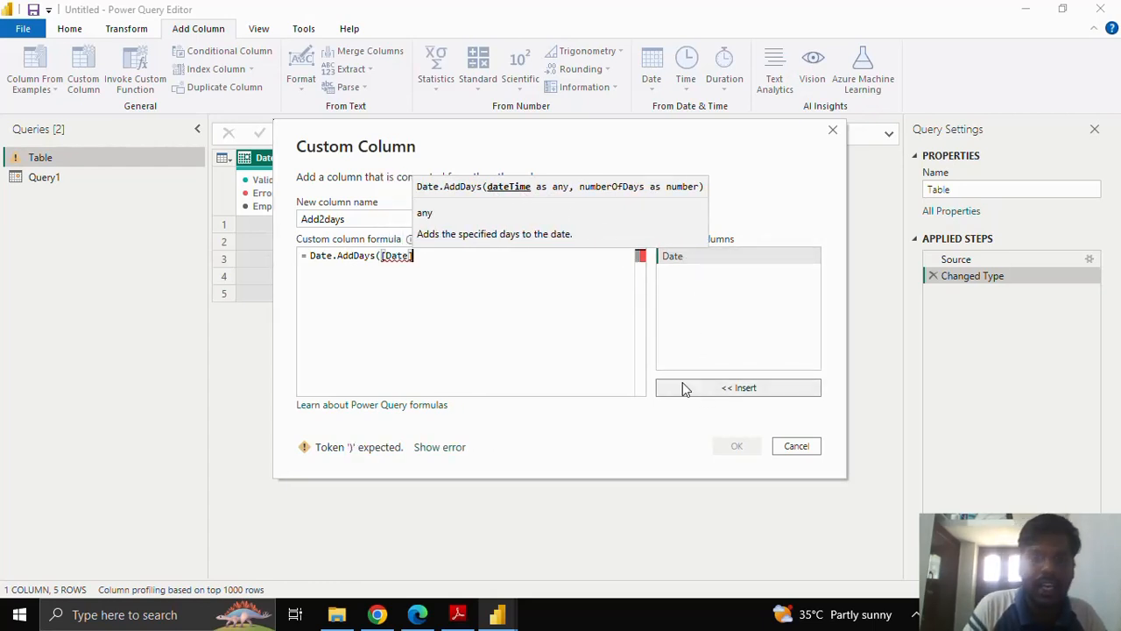
pyautogui.write(',2')
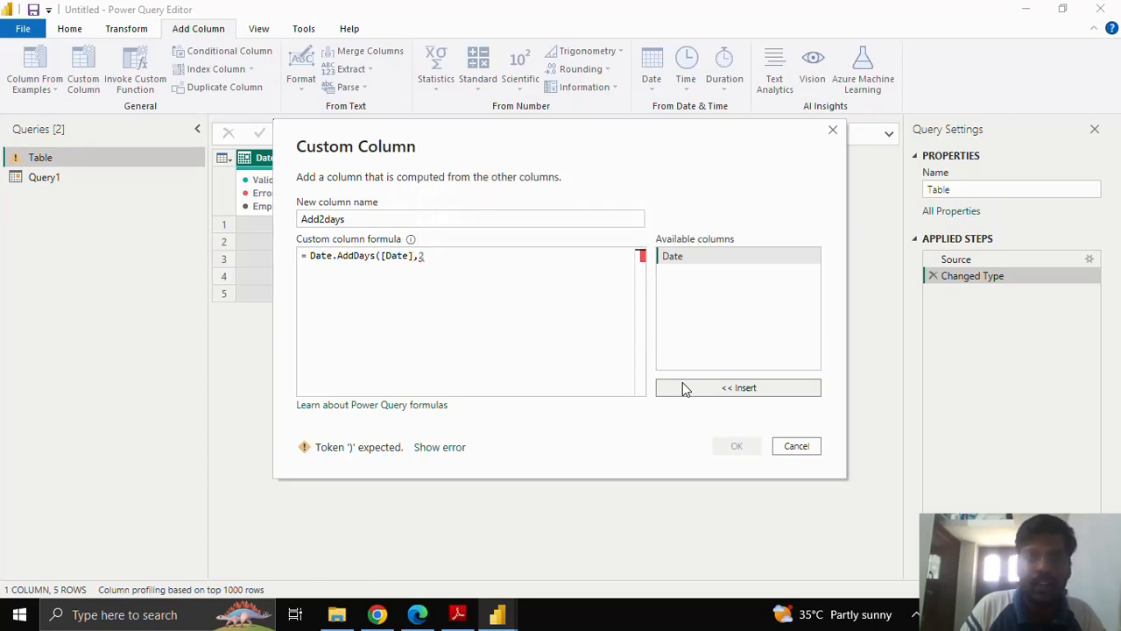
pyautogui.write(')')
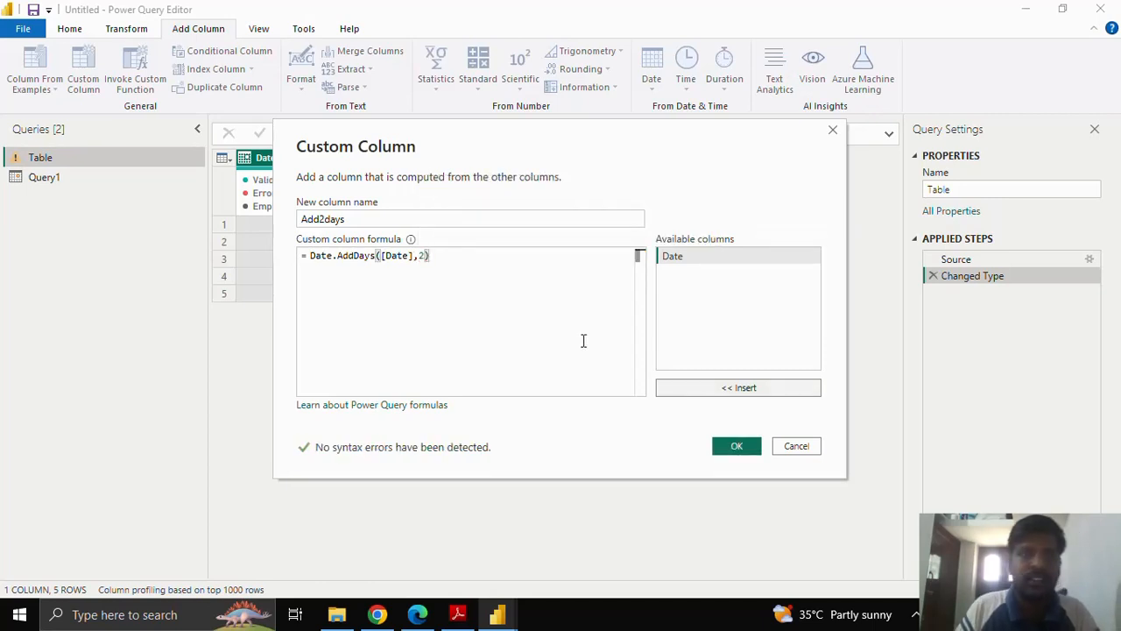
pyautogui.moveTo(313, 260); pyautogui.dragTo(429, 260)
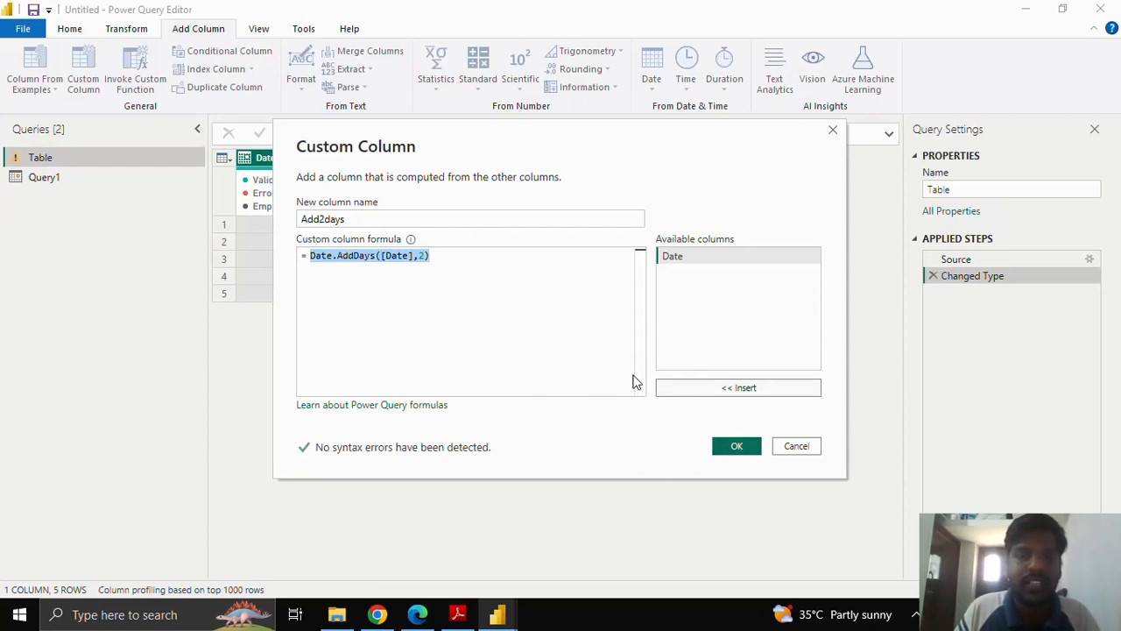
pyautogui.click(738, 448)
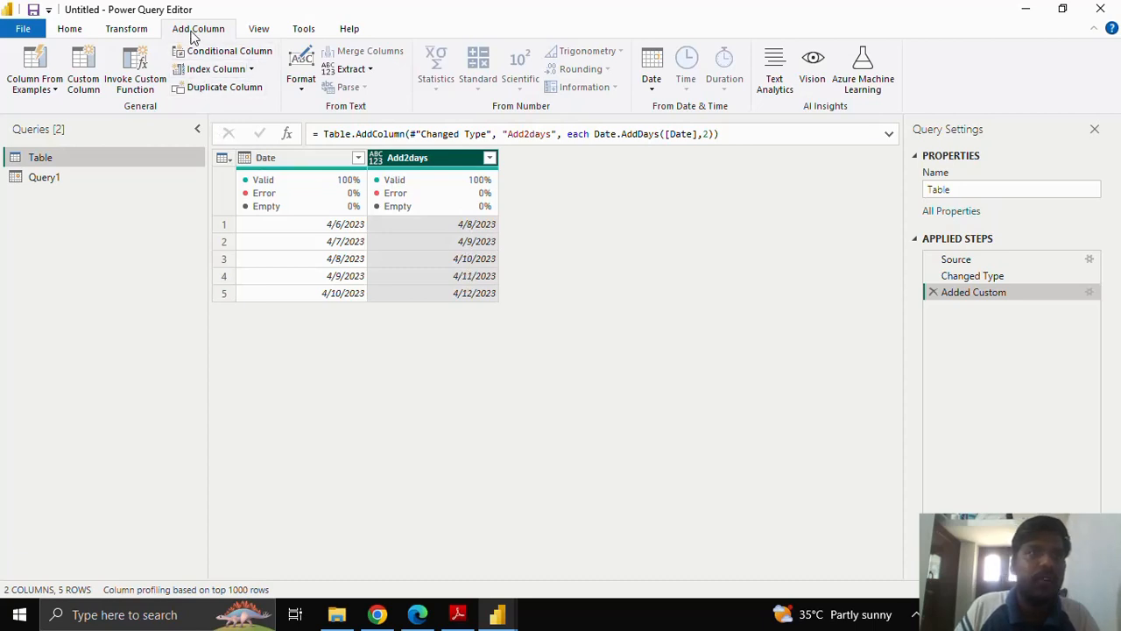
# Start another custom column in the Table query and name it add2weeks.
pyautogui.click(77, 74)
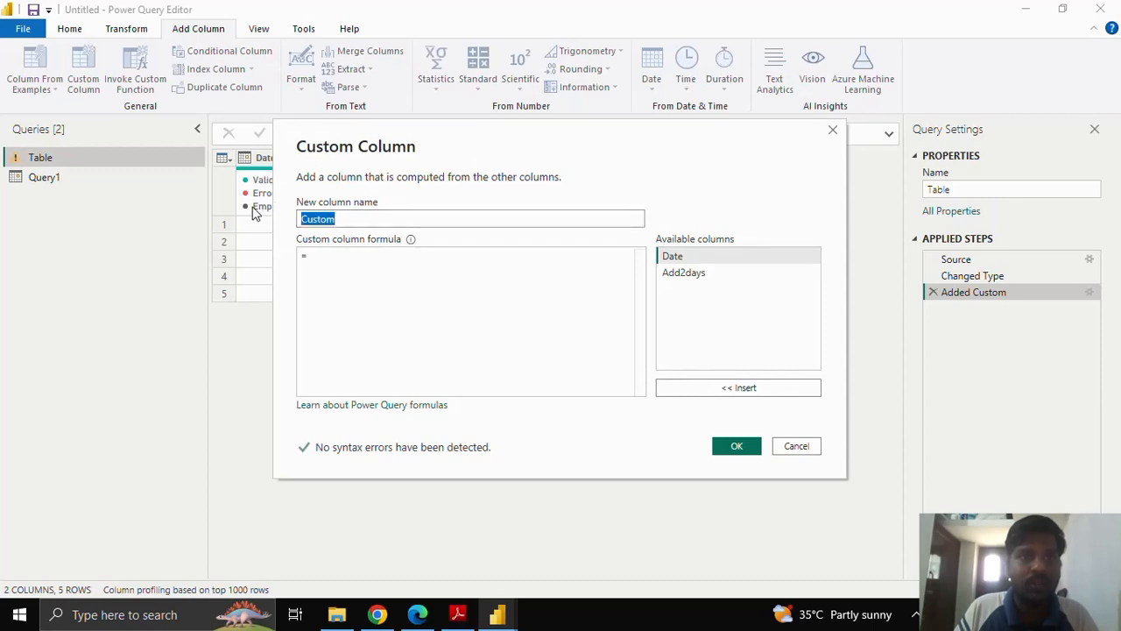
pyautogui.write('ad')
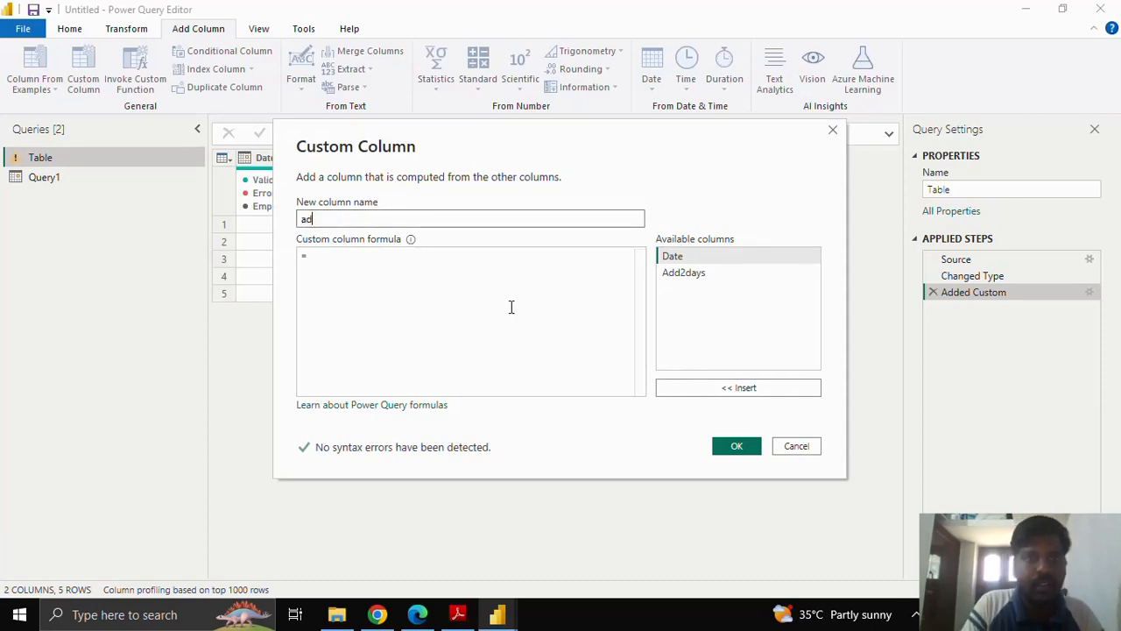
pyautogui.write('d2wee')
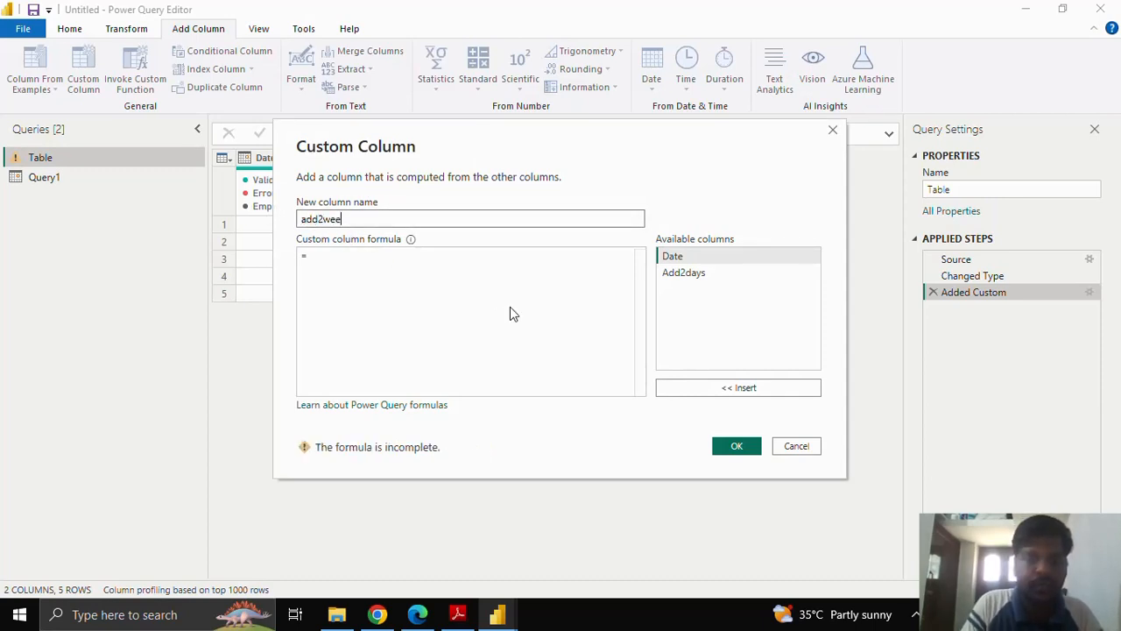
pyautogui.write('ks')
# Enter the formula Date.AddWeeks([Date],2) and create the add2weeks column.
pyautogui.click(438, 254)
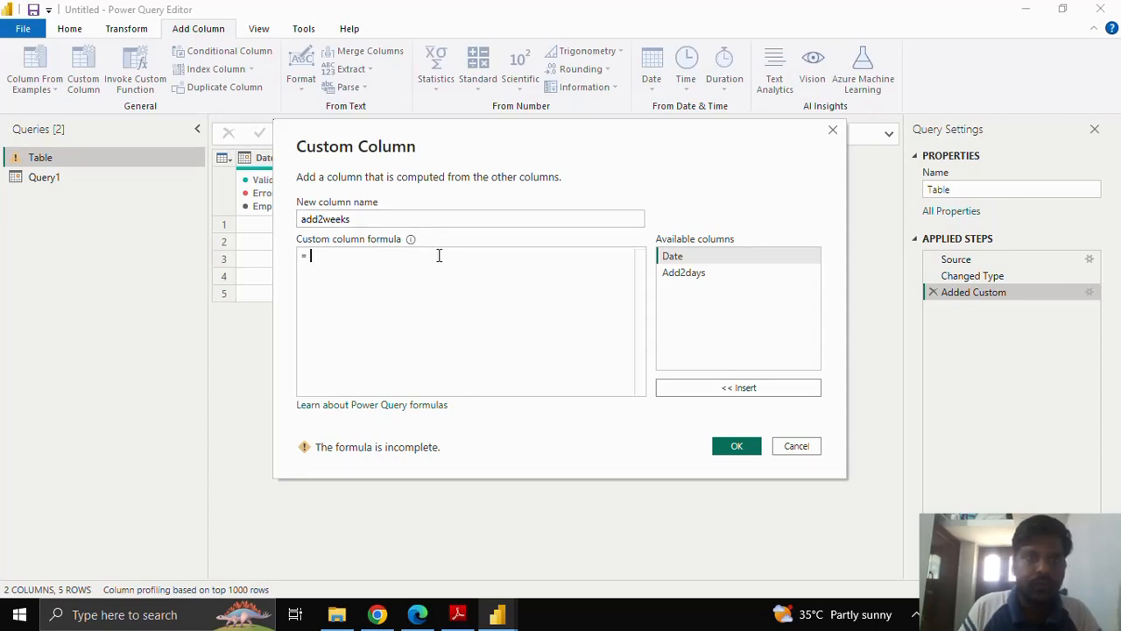
pyautogui.write('Da')
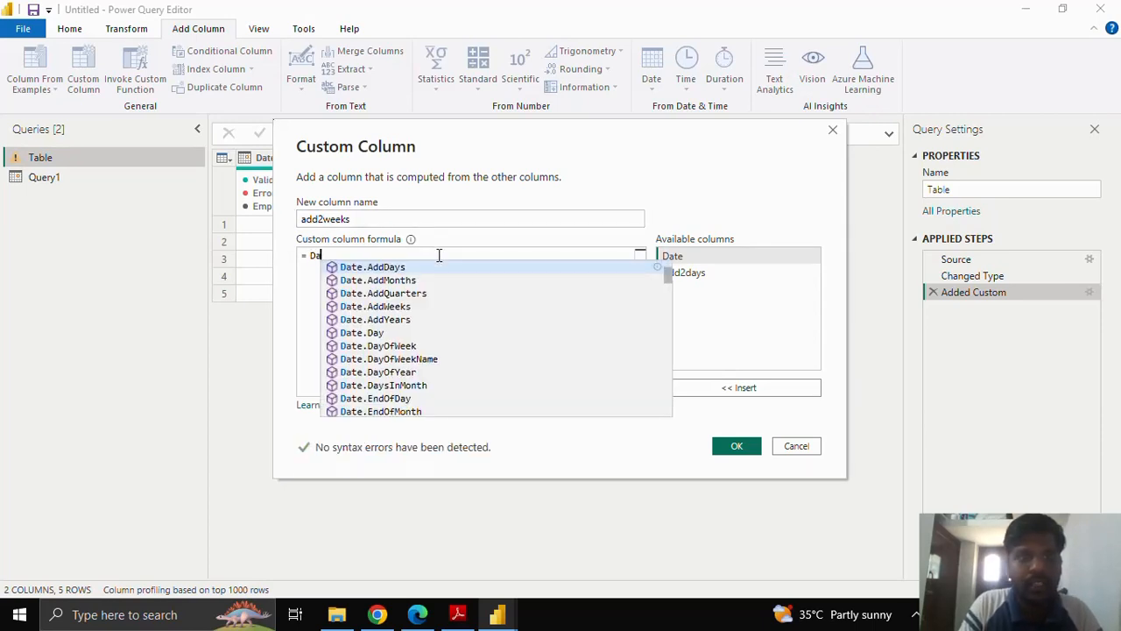
pyautogui.click(399, 306)
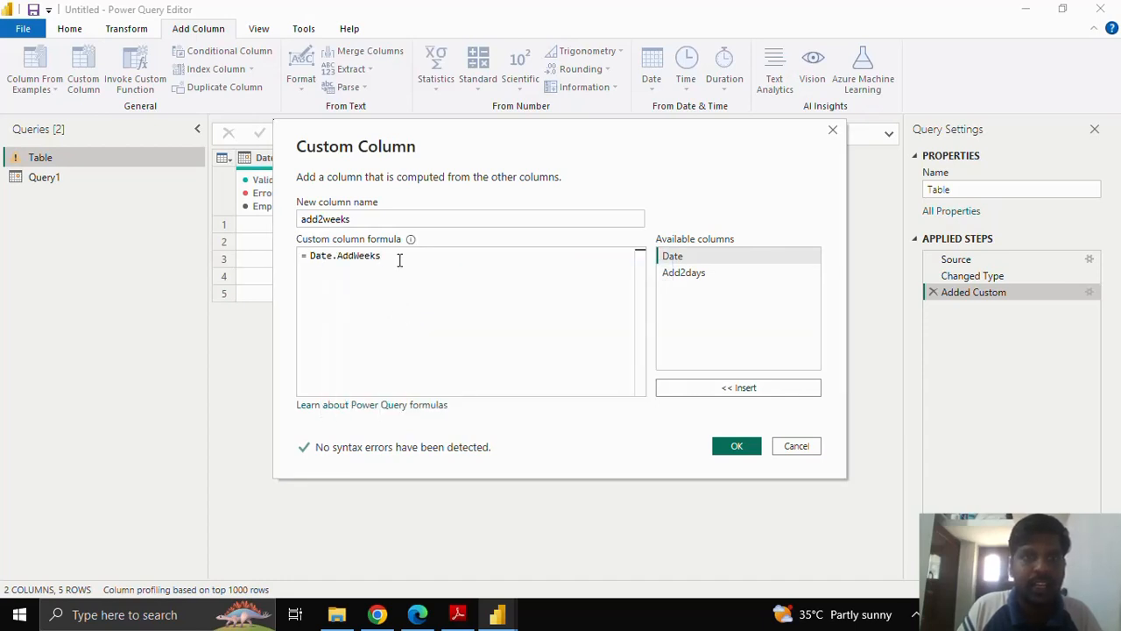
pyautogui.write('(')
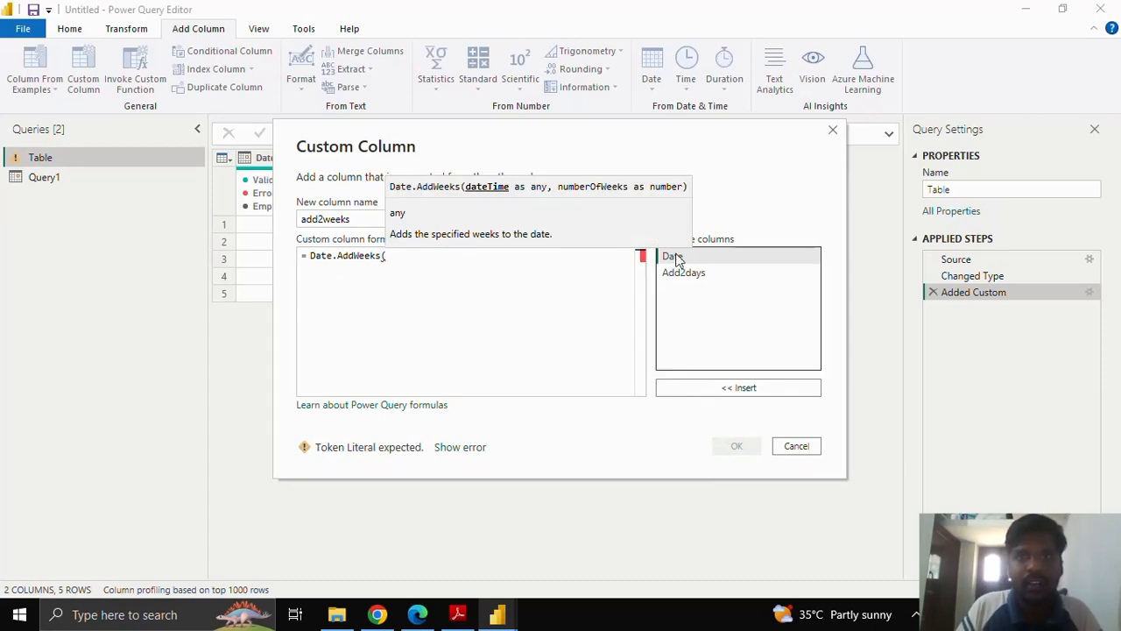
pyautogui.click(718, 387)
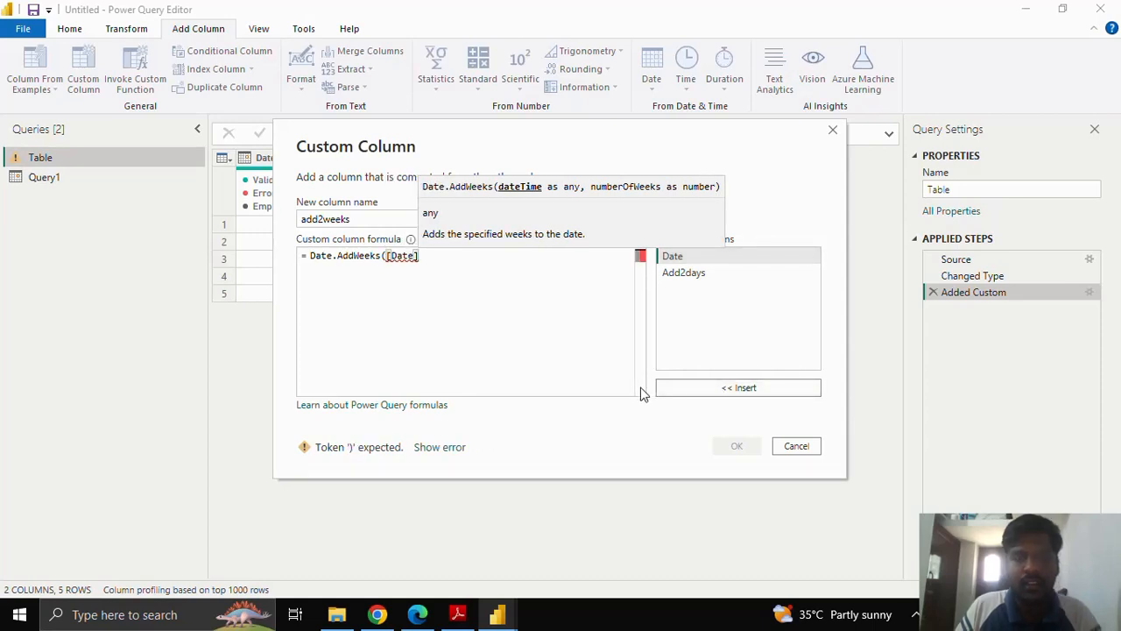
pyautogui.write(',')
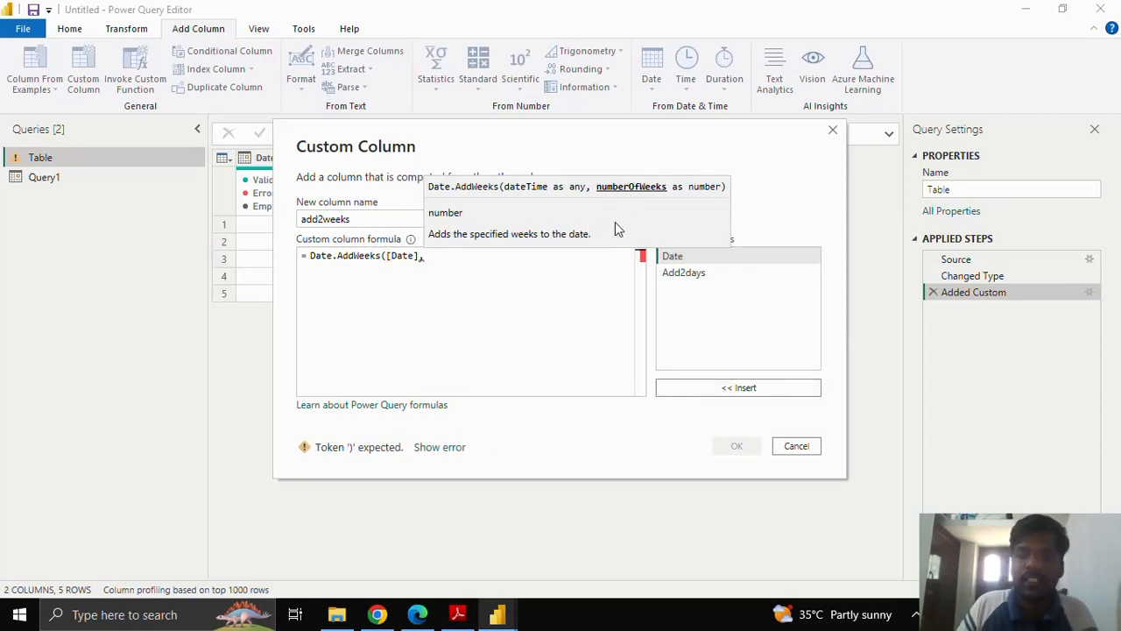
pyautogui.write('2')
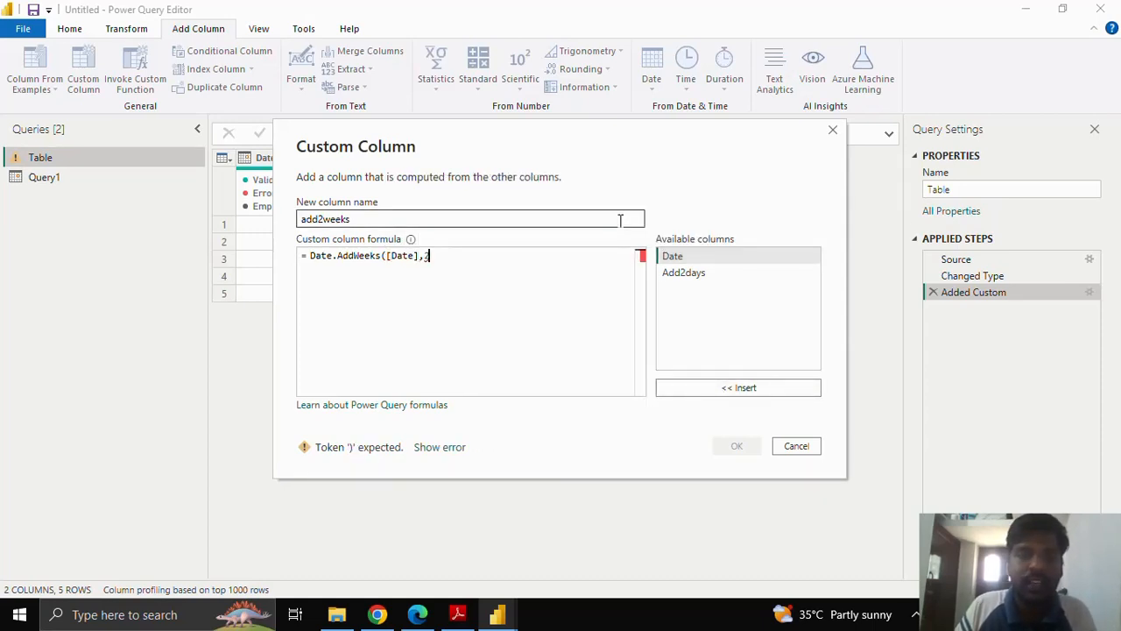
pyautogui.write(')')
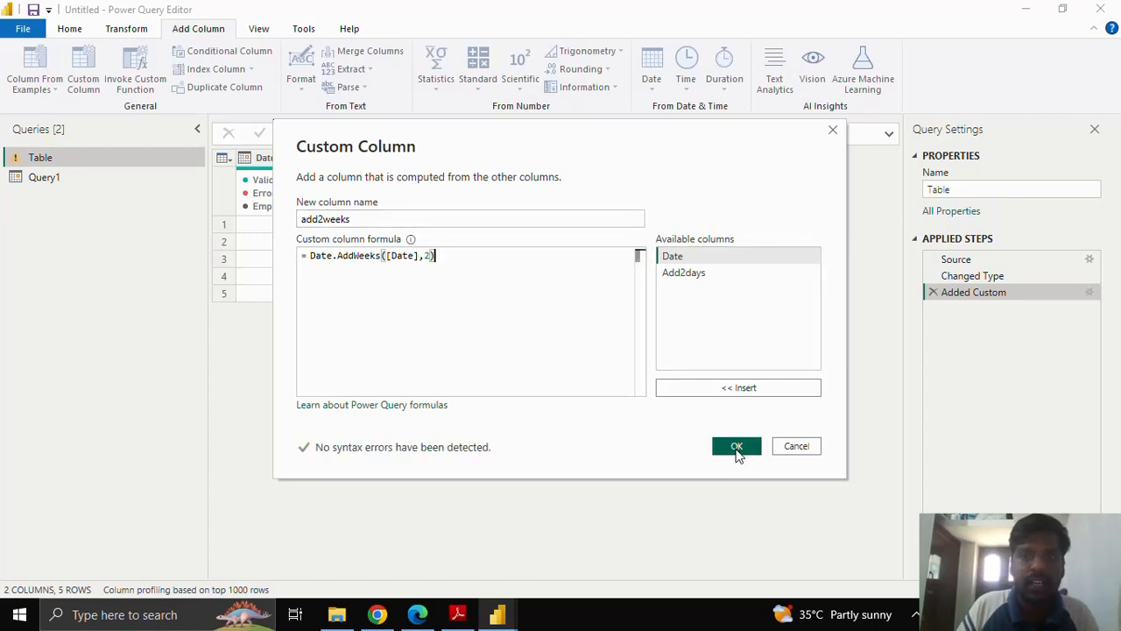
pyautogui.click(736, 448)
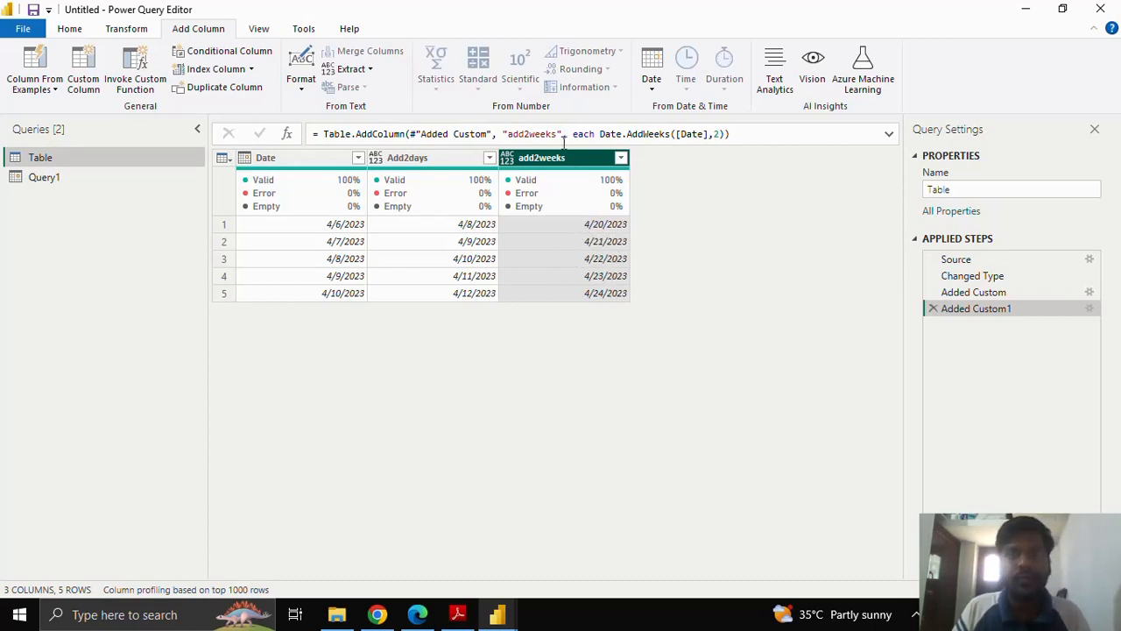
# Add a custom column with the formula Date.AddMonths([Date],1), keeping the default column name.
pyautogui.click(85, 77)
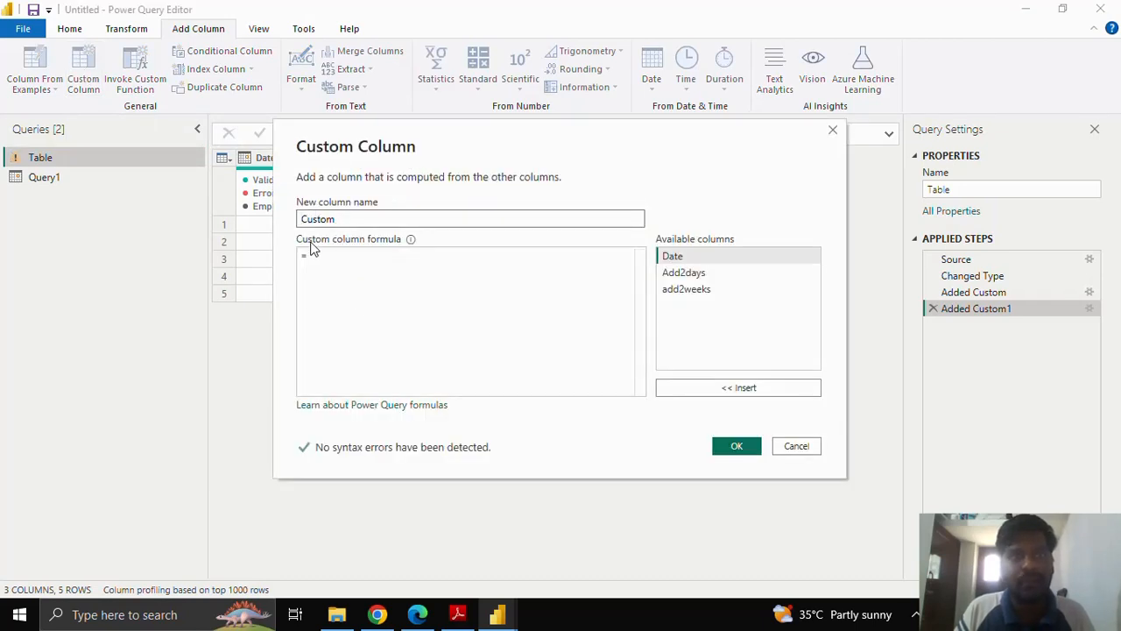
pyautogui.click(327, 259)
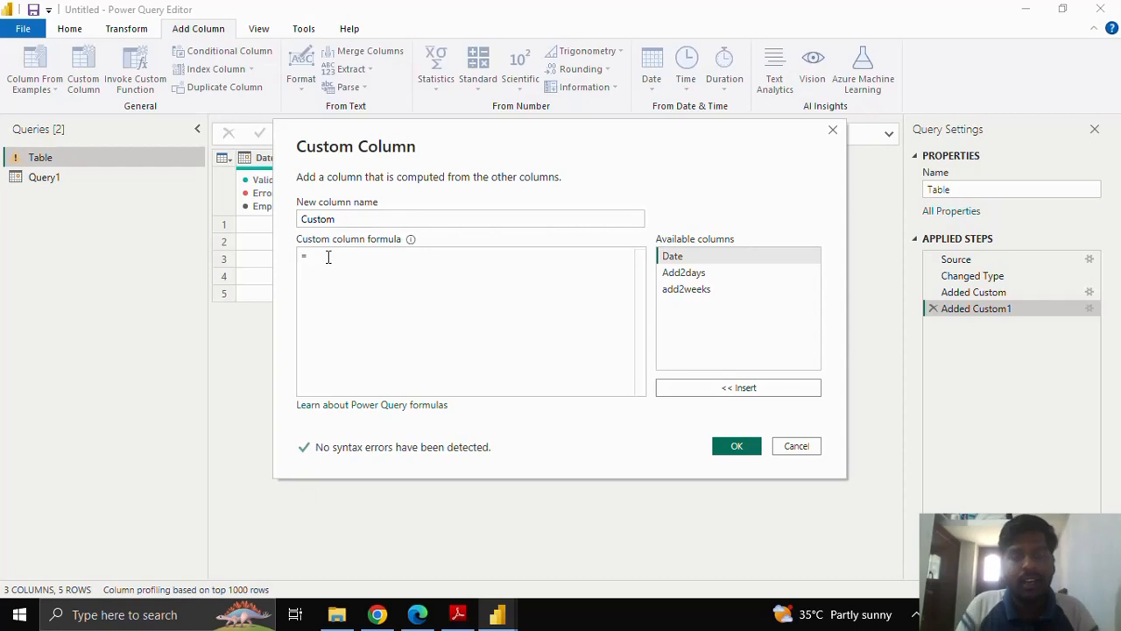
pyautogui.write('Date')
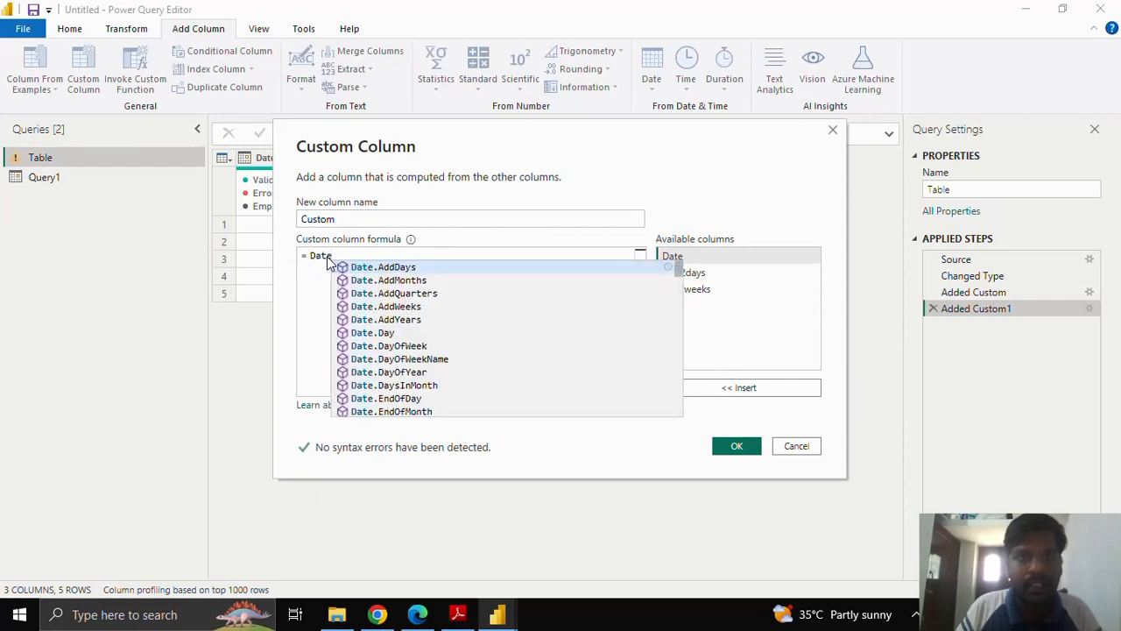
pyautogui.click(421, 280)
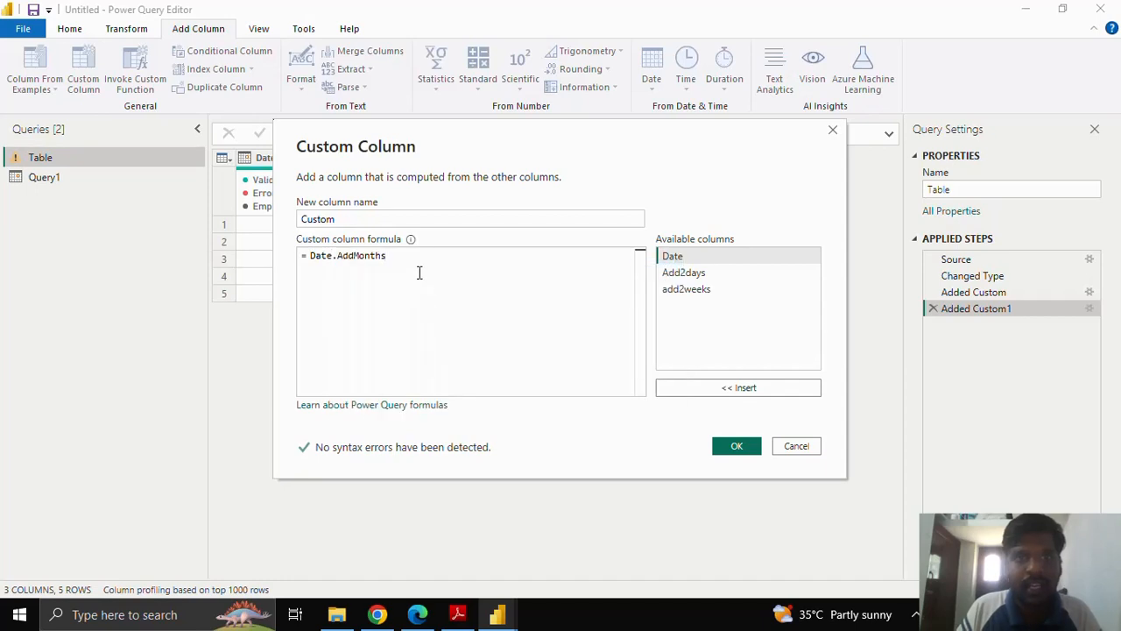
pyautogui.write('(')
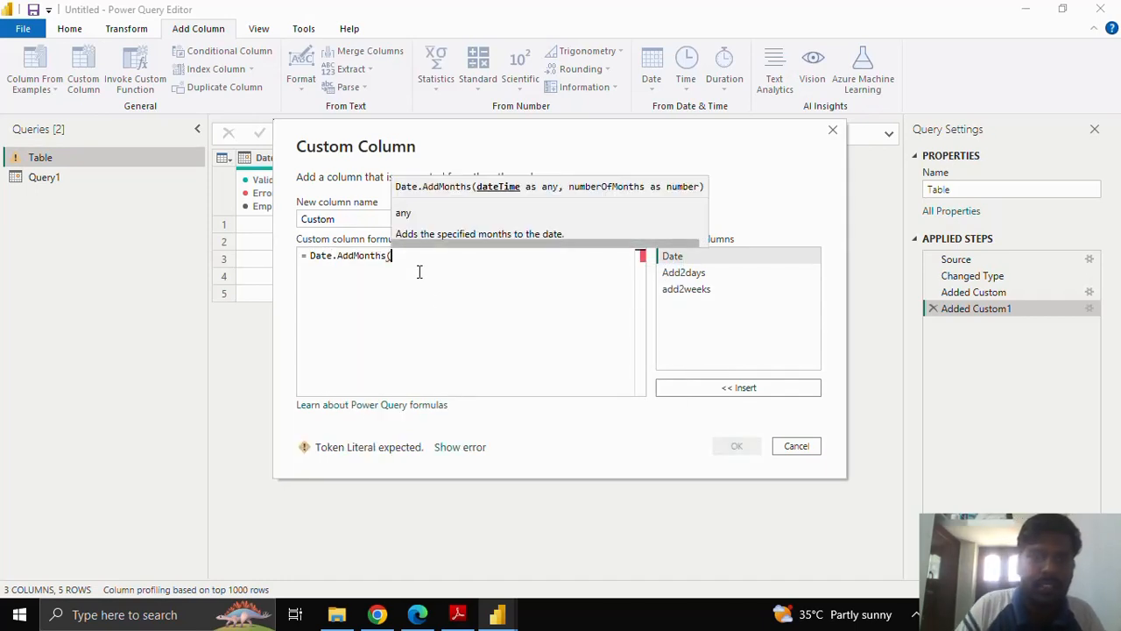
pyautogui.click(704, 256)
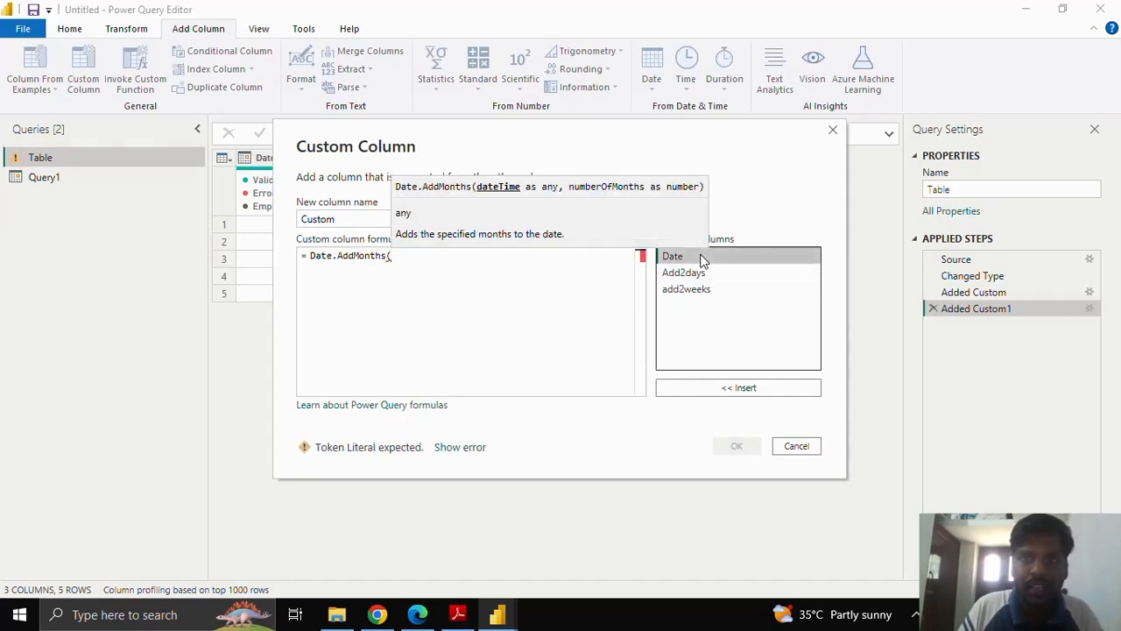
pyautogui.click(721, 391)
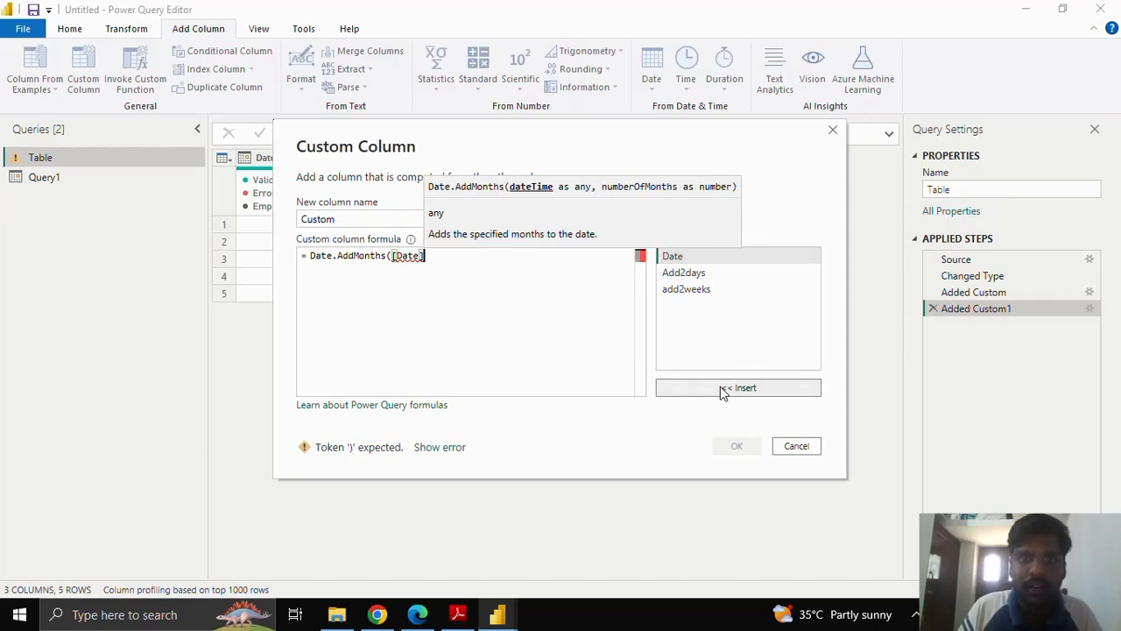
pyautogui.write(',')
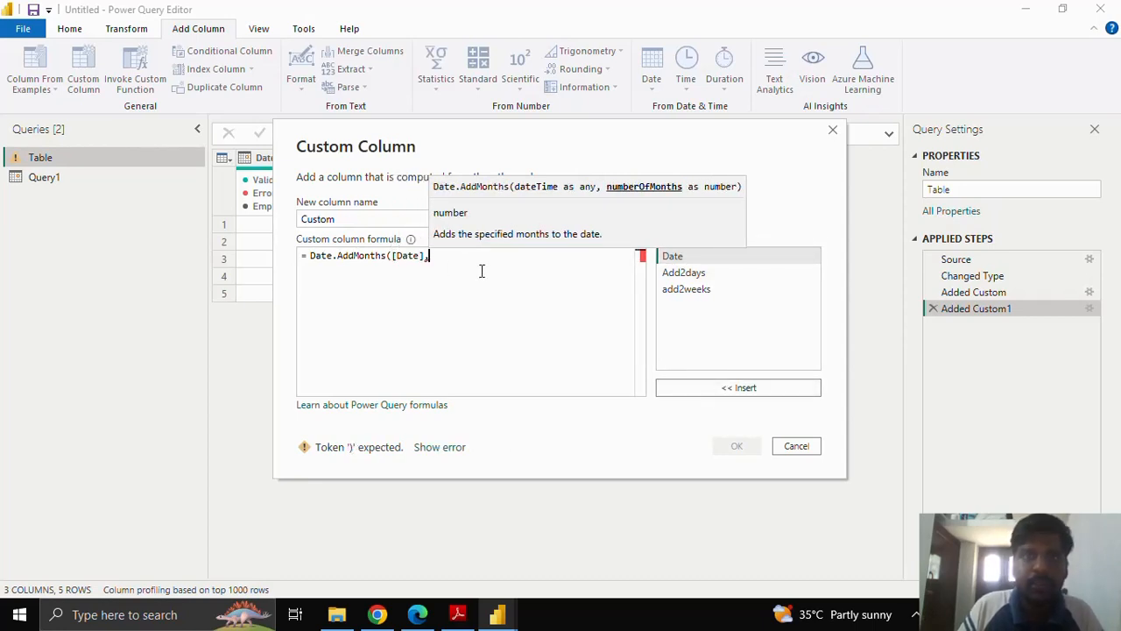
pyautogui.write('1')
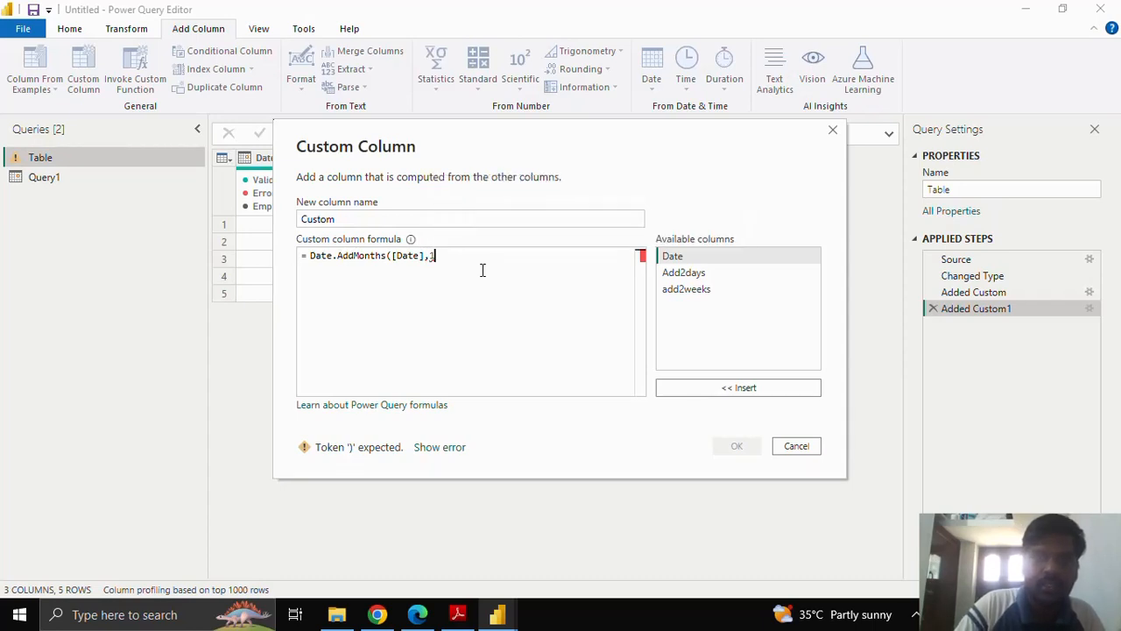
pyautogui.write(')')
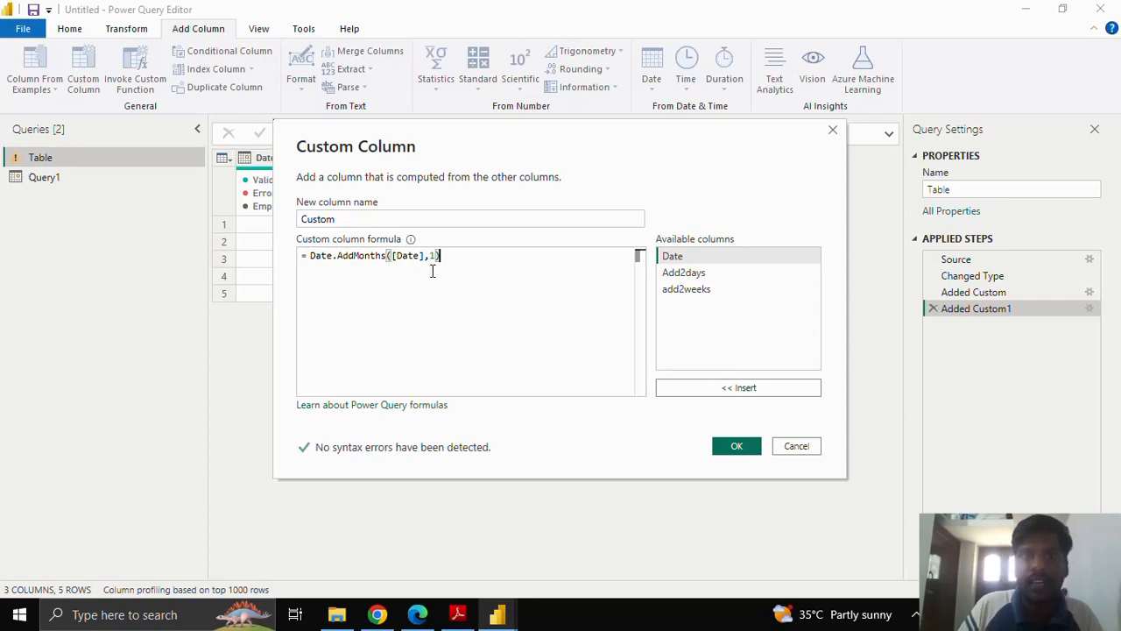
pyautogui.click(734, 447)
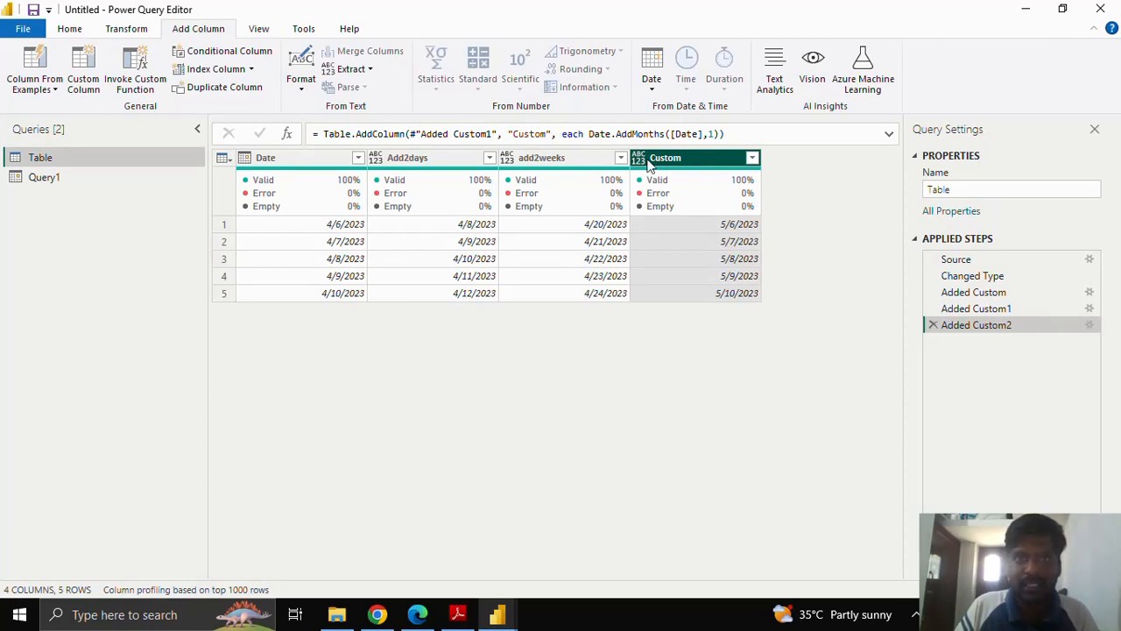
# Rename the new month-shifted column as Add1month by editing the name within its Table.AddColumn formula.
pyautogui.moveTo(515, 133); pyautogui.dragTo(542, 133)
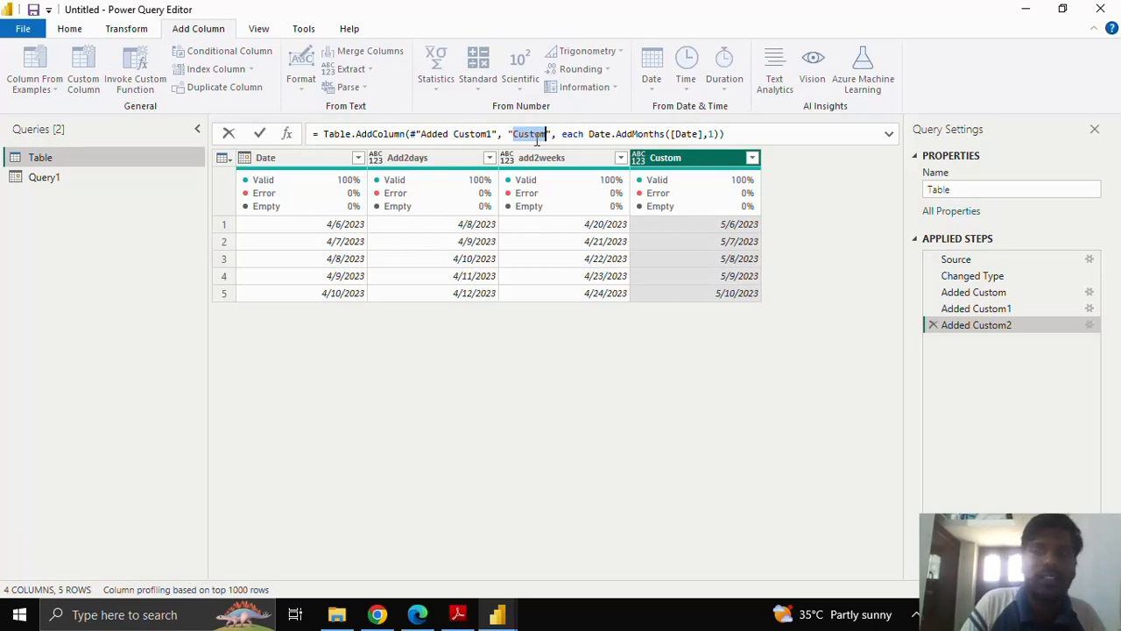
pyautogui.press('BackSpace')
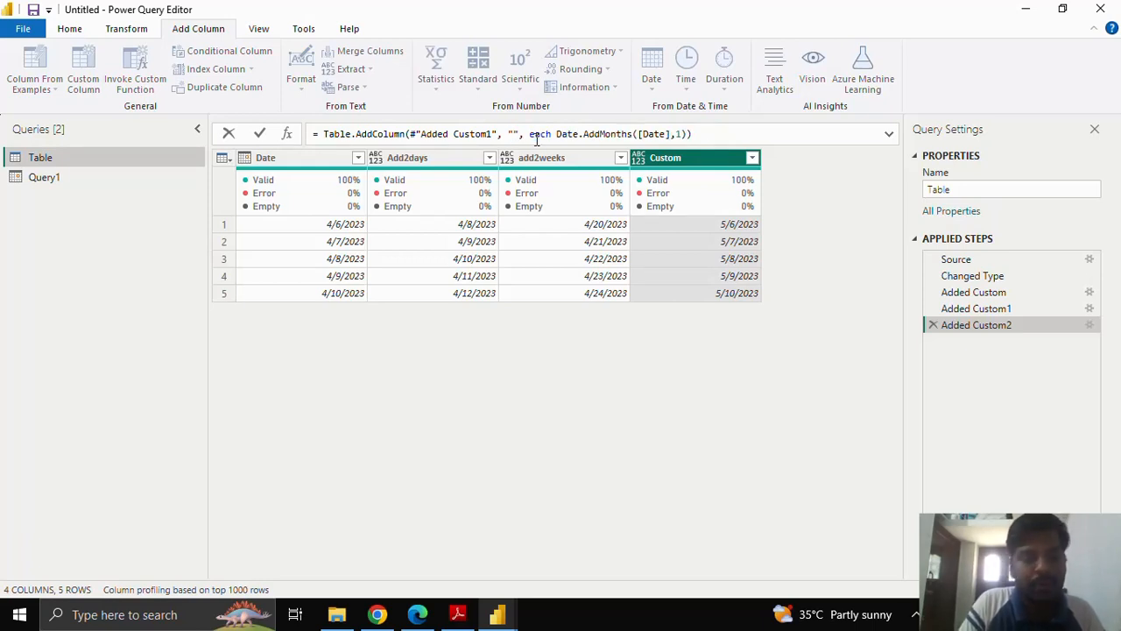
pyautogui.write('Add')
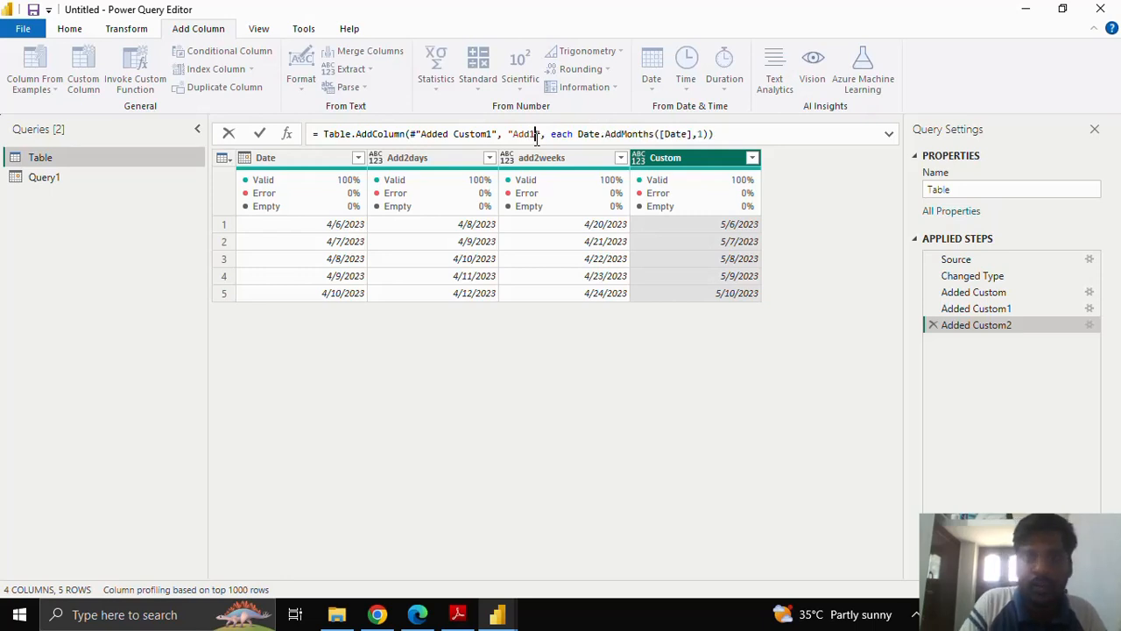
pyautogui.write('1month')
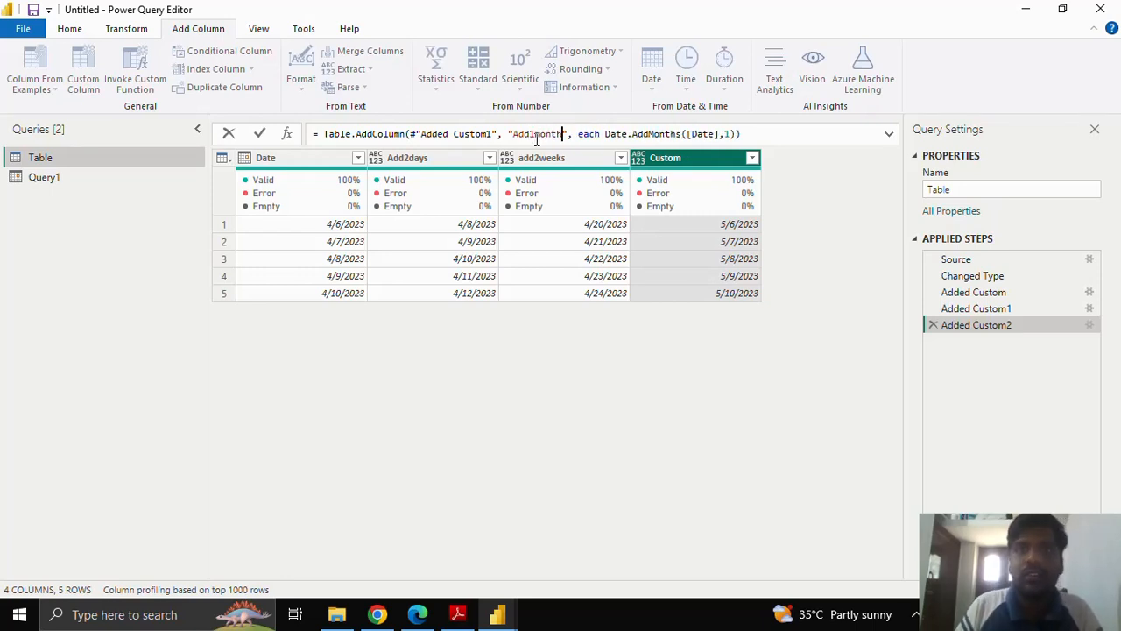
pyautogui.press('Return')
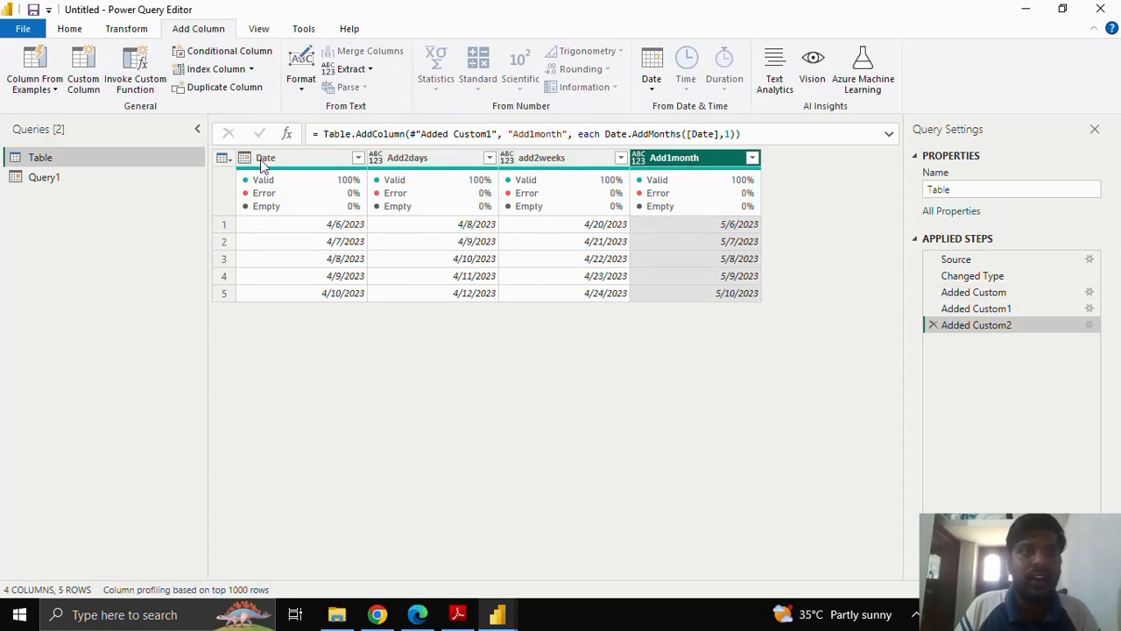
# Start a new custom column in the Table query and name it Add1year.
pyautogui.click(83, 79)
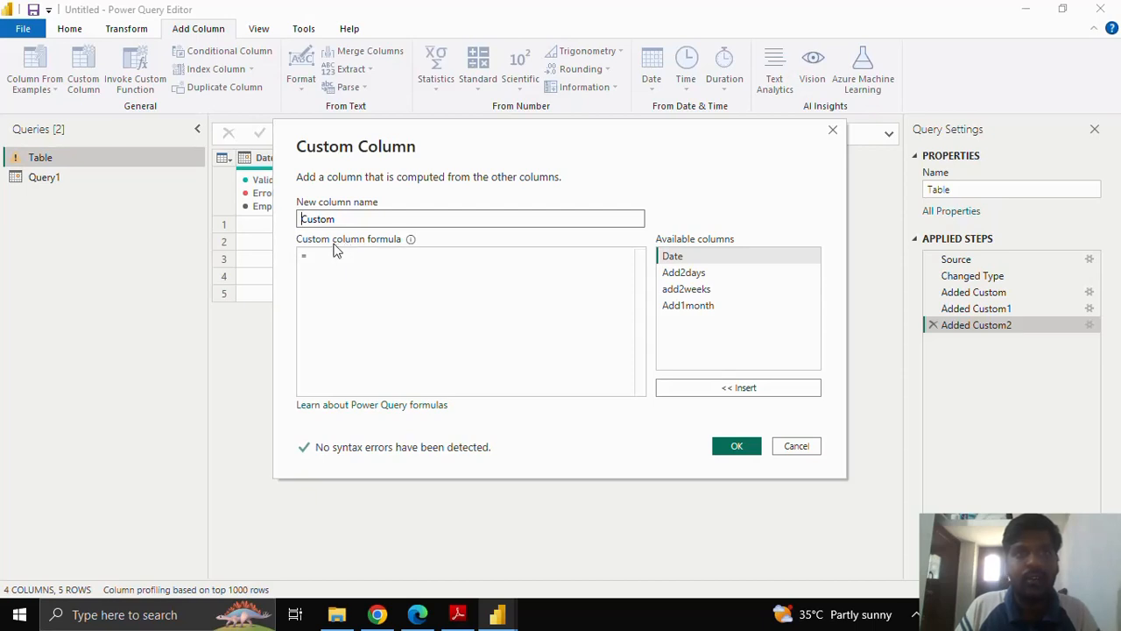
pyautogui.moveTo(344, 219); pyautogui.dragTo(284, 216)
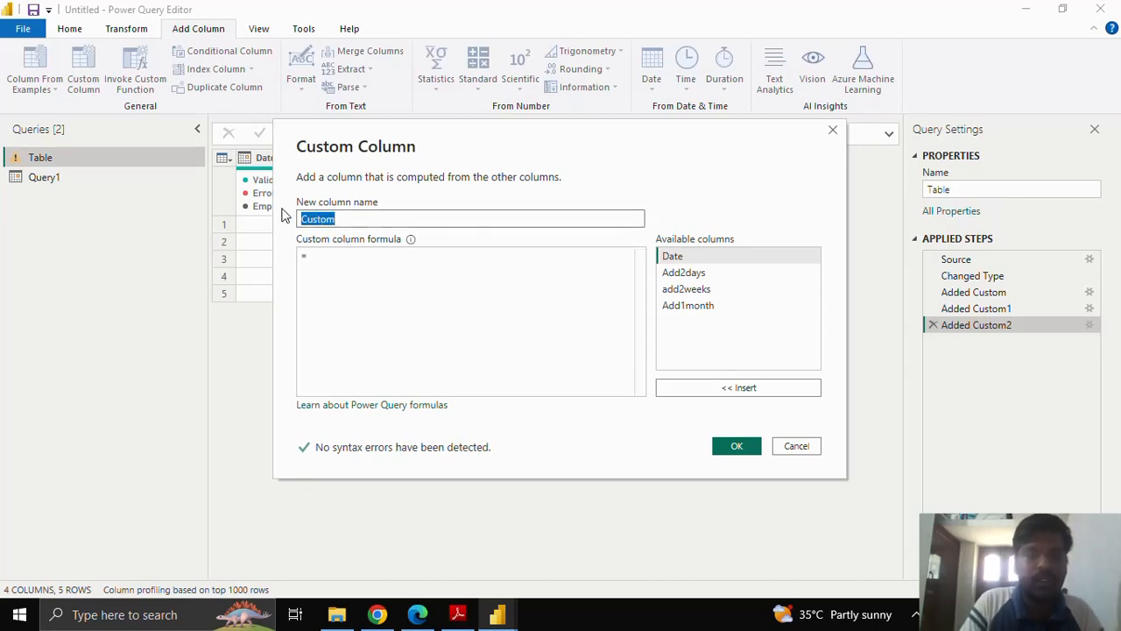
pyautogui.write('Add1')
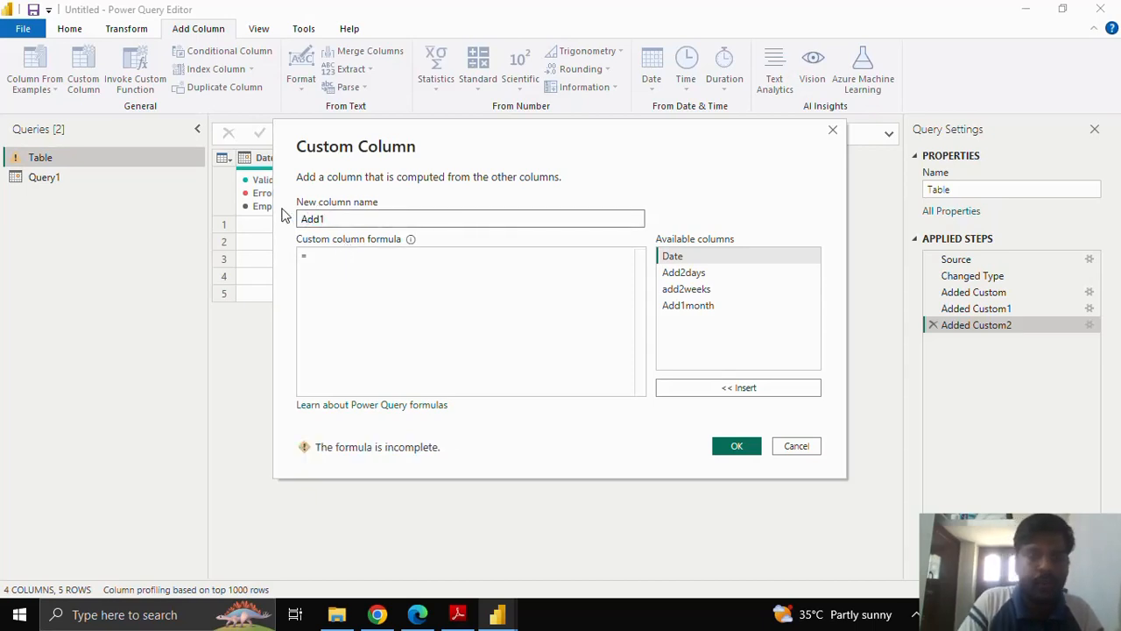
pyautogui.write('year')
# Enter the formula Date.AddYears([Date],1) and create the Add1year column.
pyautogui.click(321, 255)
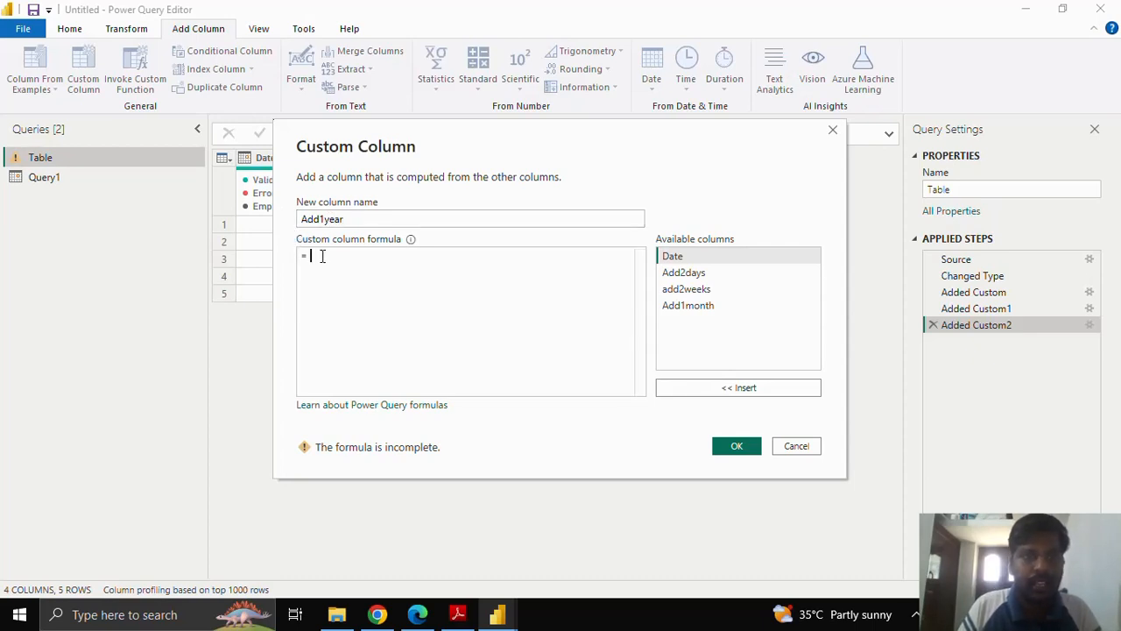
pyautogui.write('Da')
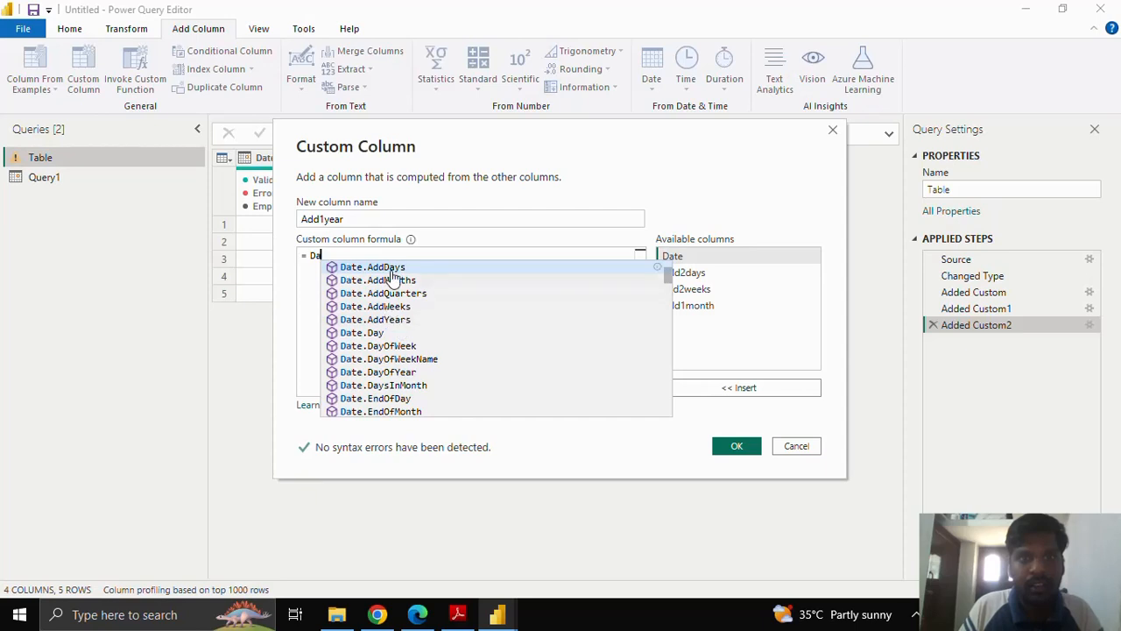
pyautogui.click(393, 321)
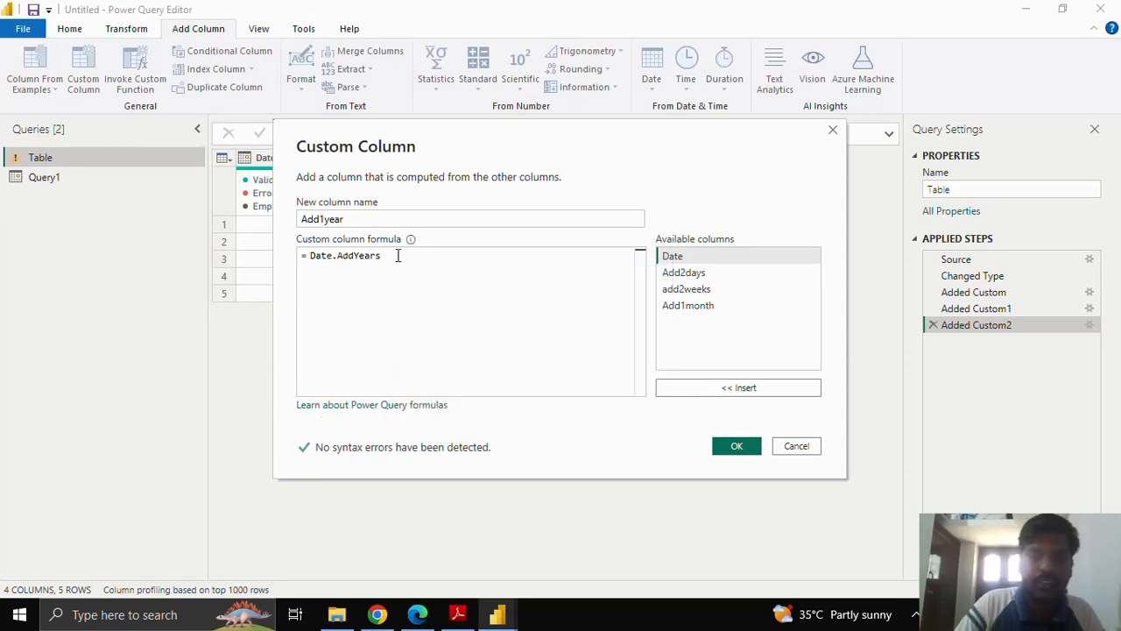
pyautogui.write('(')
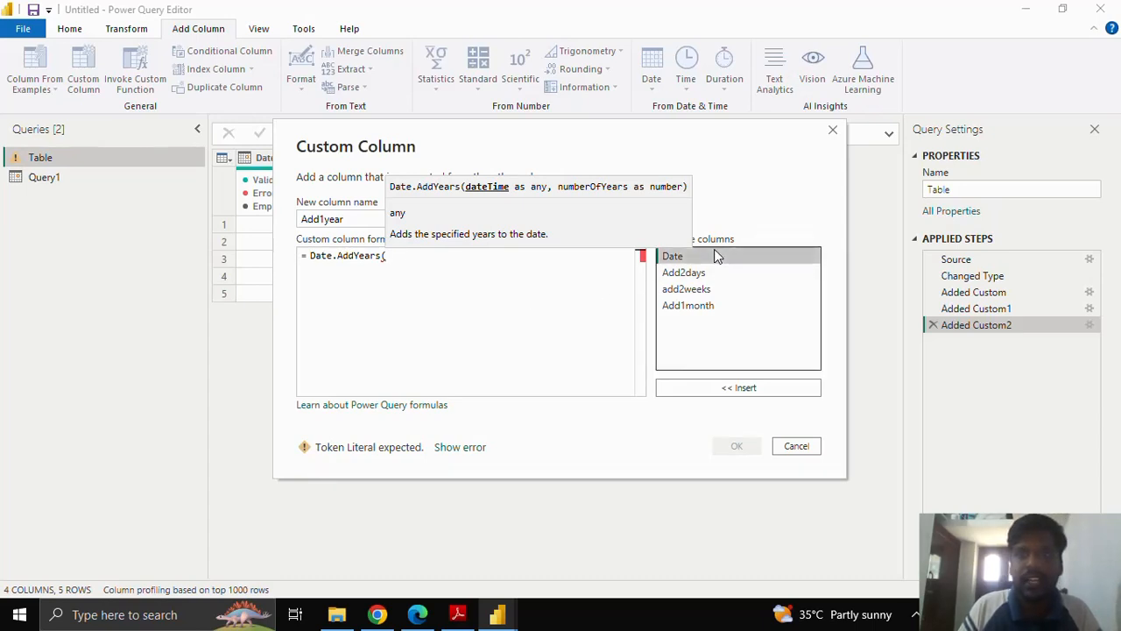
pyautogui.click(737, 394)
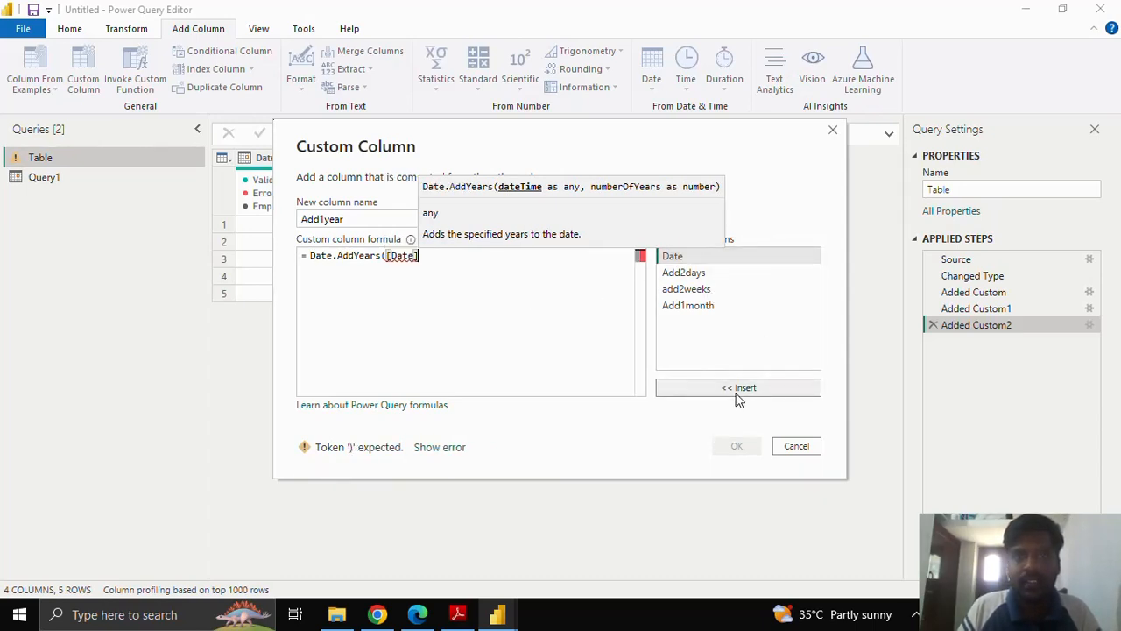
pyautogui.write(',1')
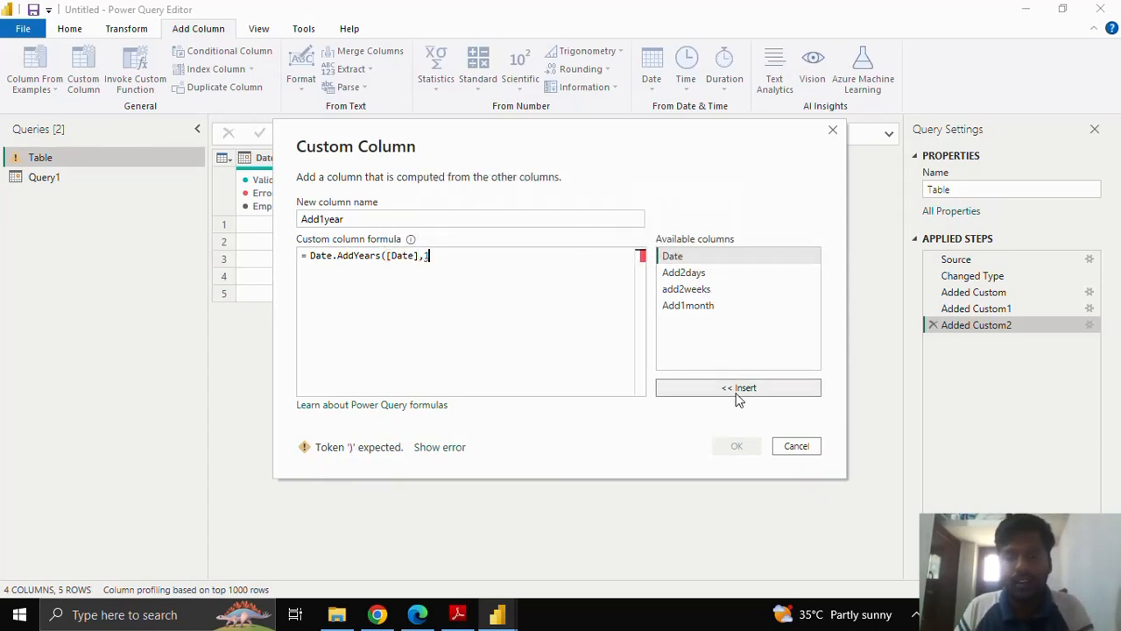
pyautogui.write(')')
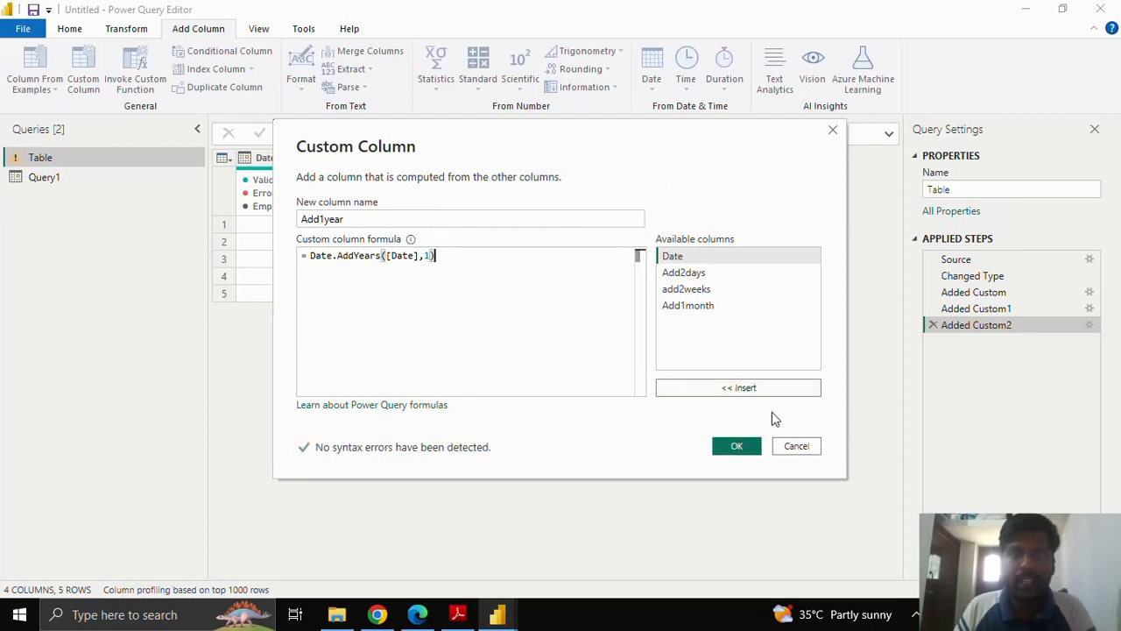
pyautogui.click(740, 448)
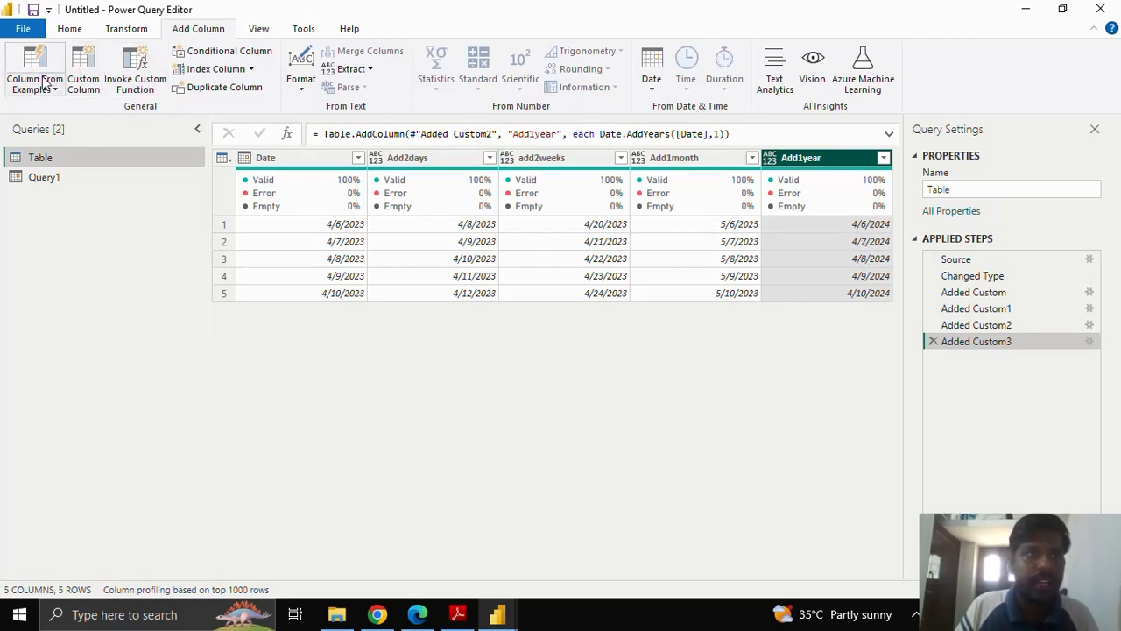
# Start another custom column in the Table query and name it Add1Quarter.
pyautogui.click(79, 77)
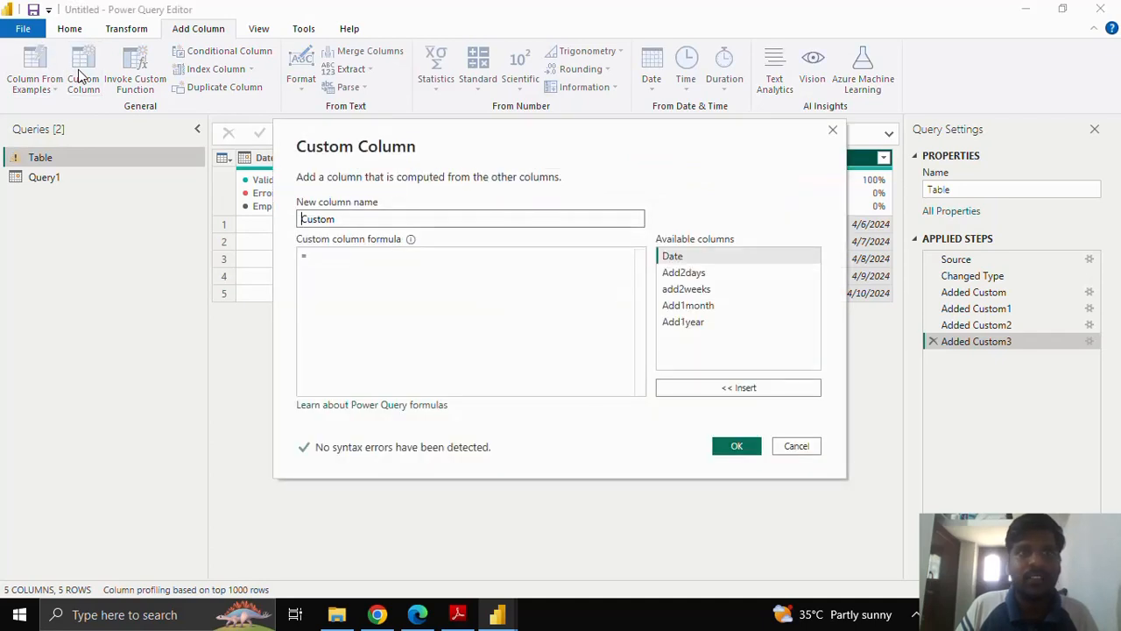
pyautogui.moveTo(363, 218); pyautogui.dragTo(296, 227)
pyautogui.click(300, 218)
pyautogui.write('A')
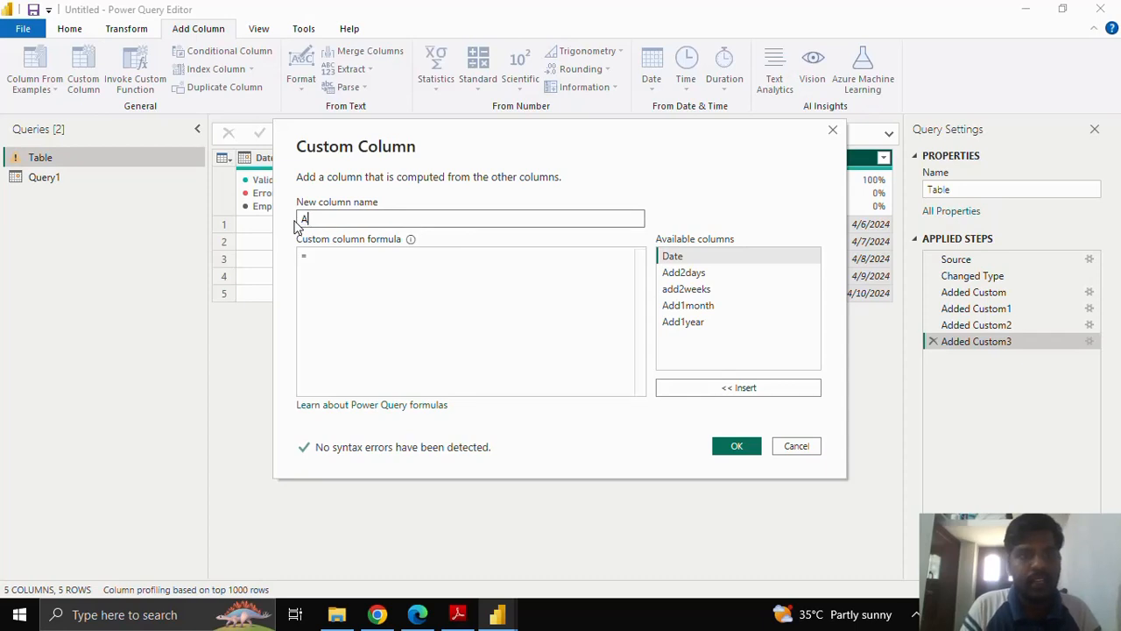
pyautogui.write('dd1Quarter')
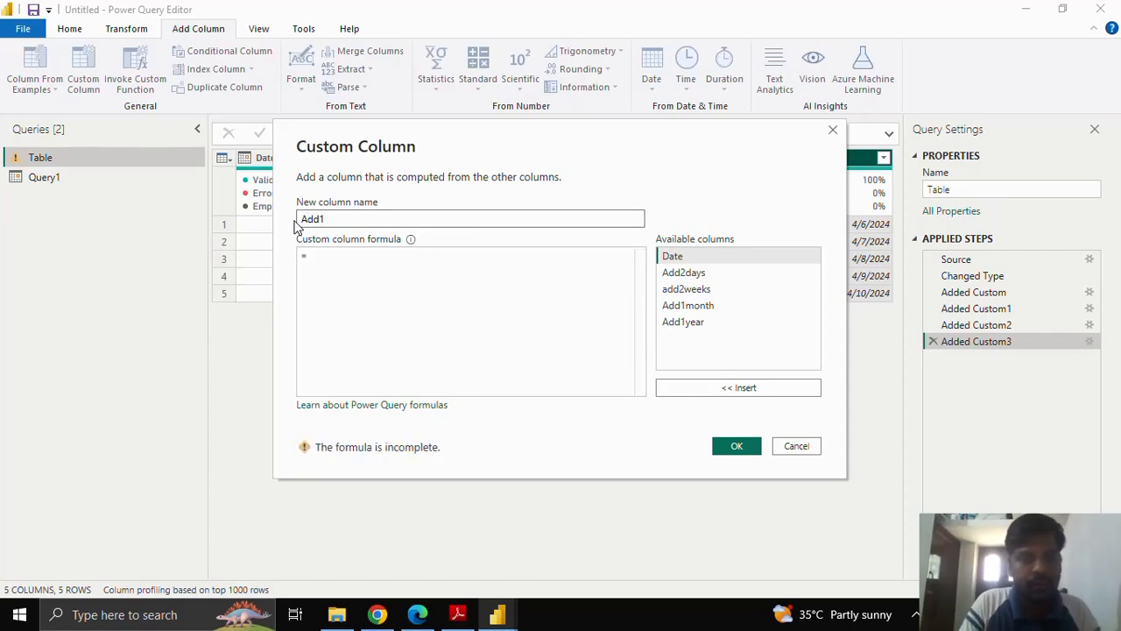
# Enter the formula Date.AddQuarters([Date],1) and create the Add1Quarter column.
pyautogui.click(353, 272)
pyautogui.write('Date')
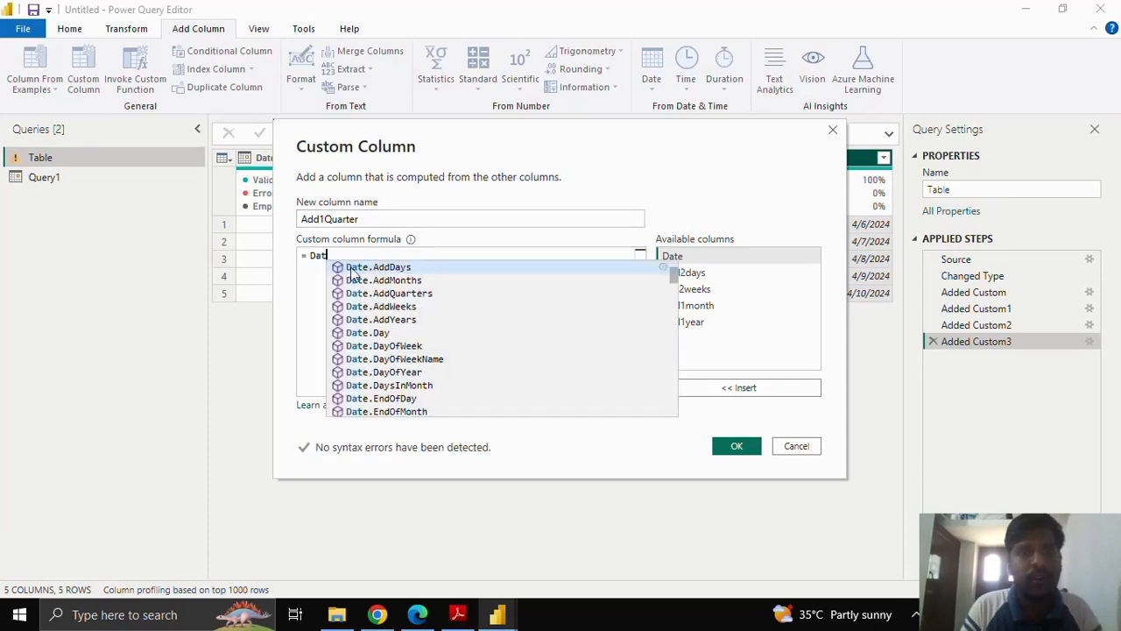
pyautogui.click(421, 295)
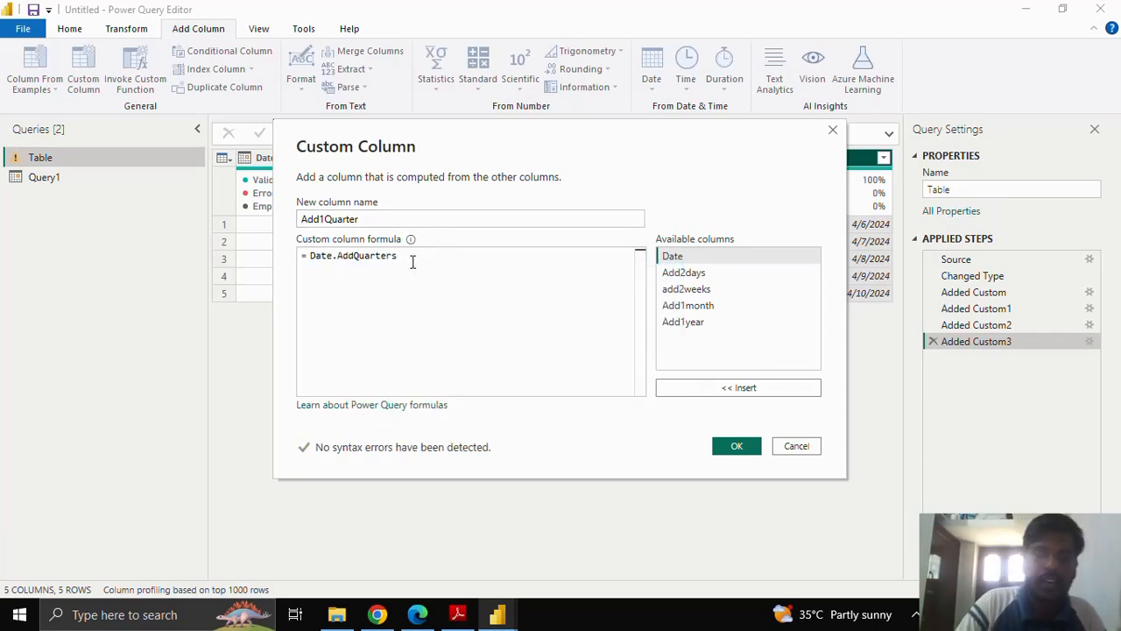
pyautogui.write('(')
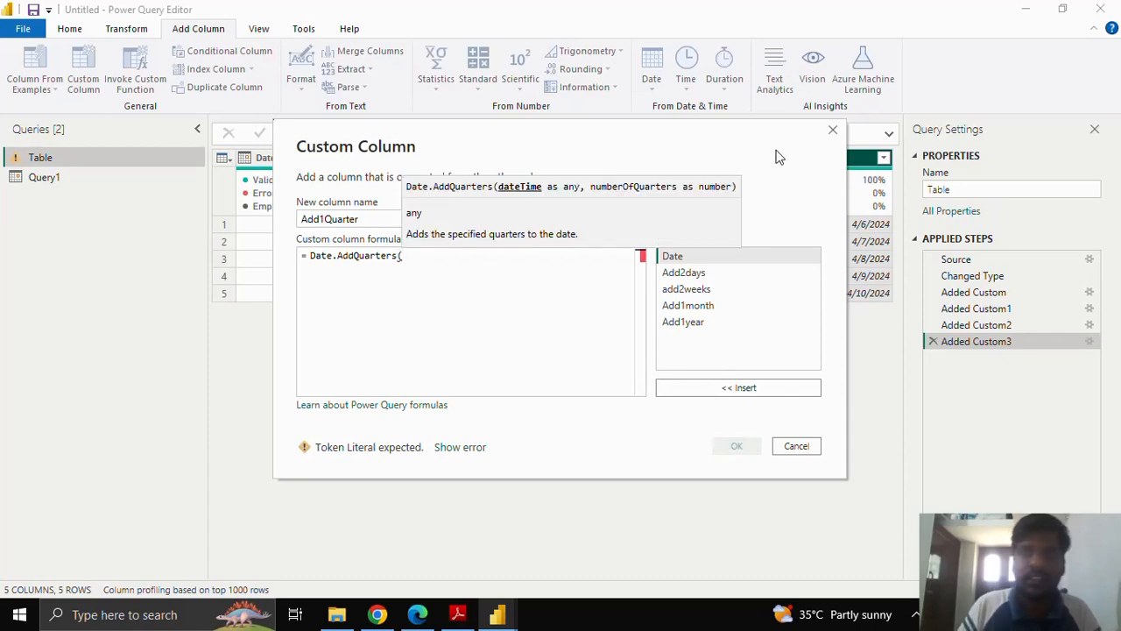
pyautogui.click(757, 258)
pyautogui.click(750, 391)
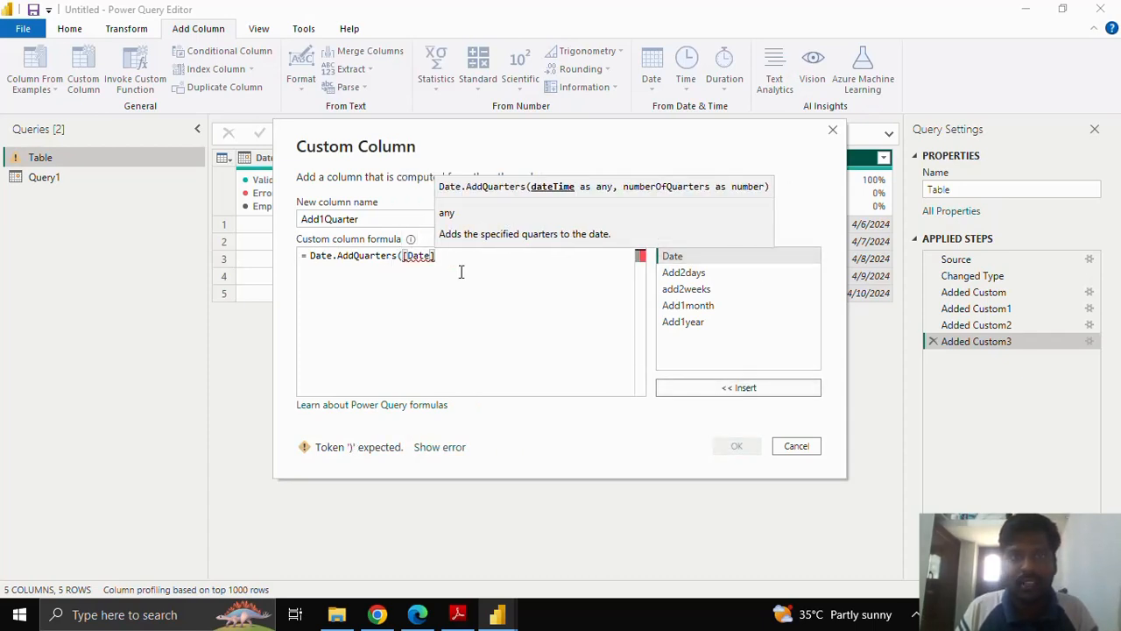
pyautogui.write(',')
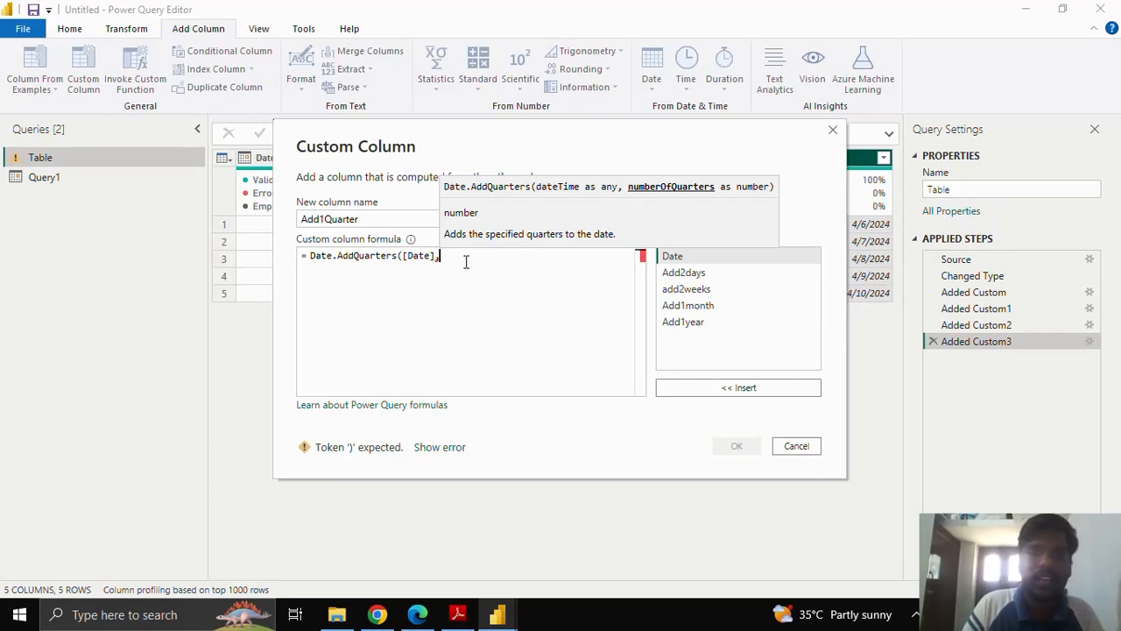
pyautogui.write('1')
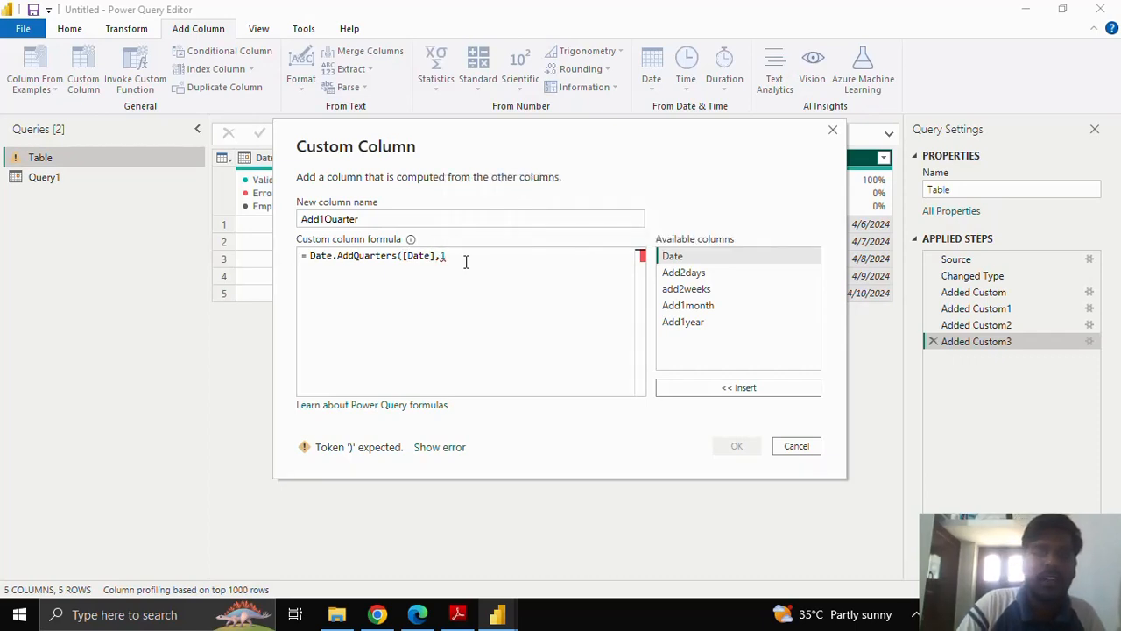
pyautogui.write(')')
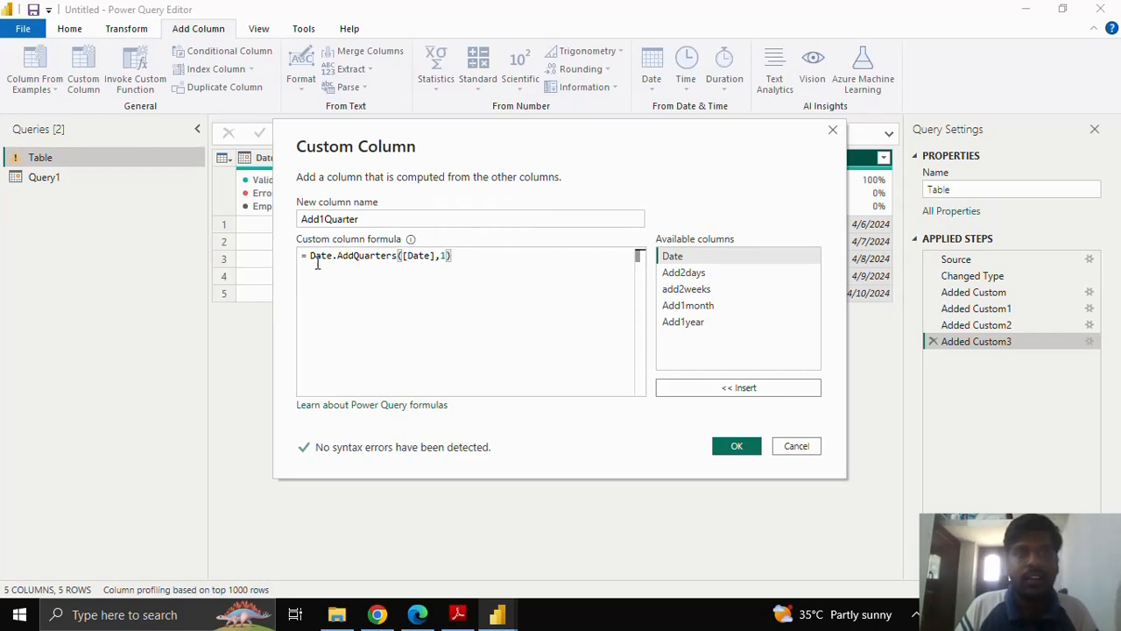
pyautogui.moveTo(310, 256); pyautogui.dragTo(453, 256)
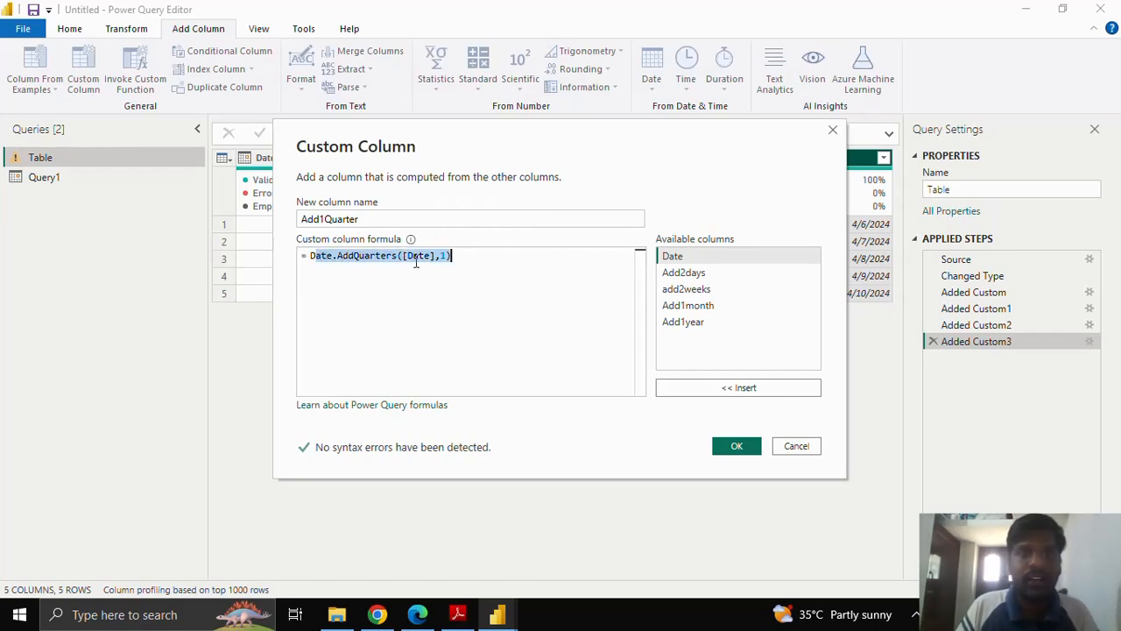
pyautogui.click(503, 261)
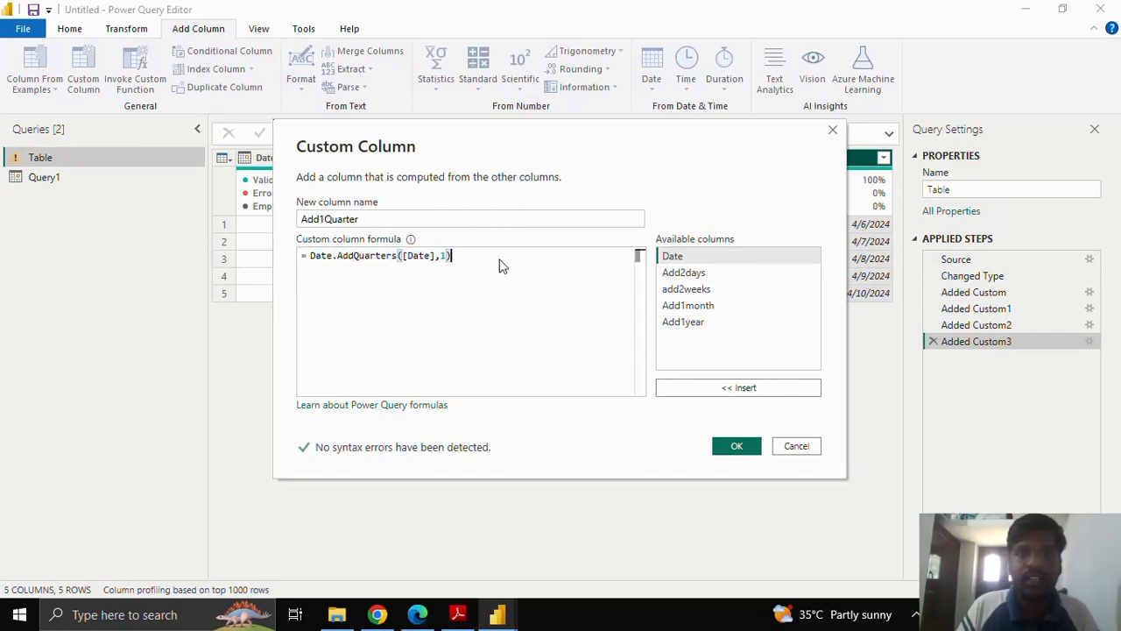
pyautogui.click(736, 447)
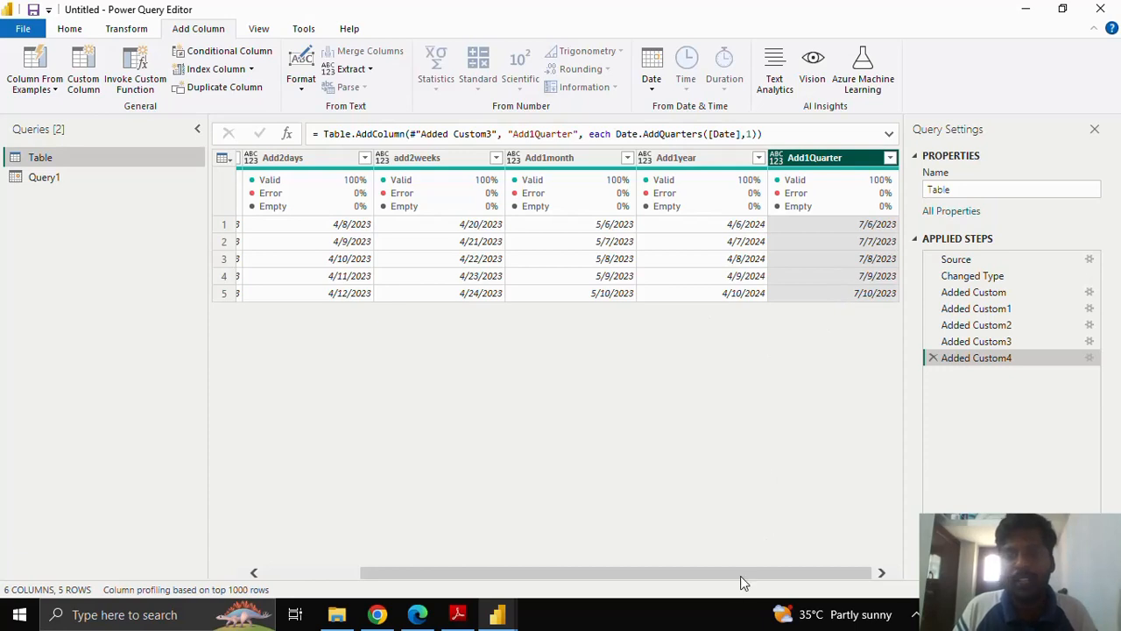
# Compare the dates in the Add1Quarter column with those in the original Date column.
pyautogui.moveTo(740, 574); pyautogui.dragTo(641, 573)
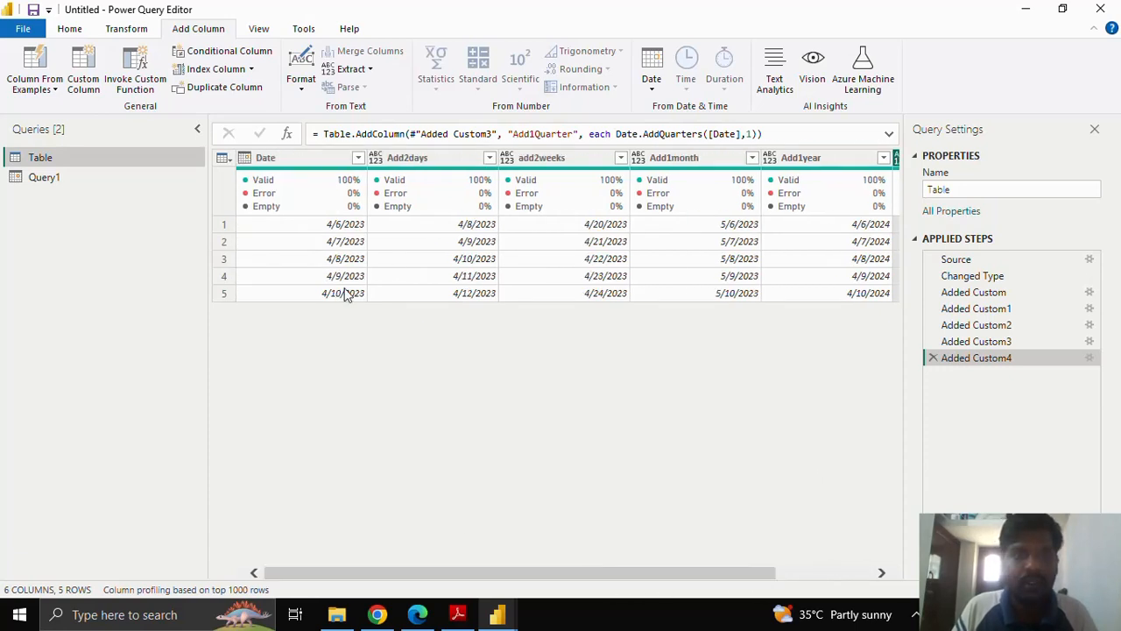
pyautogui.moveTo(563, 574); pyautogui.dragTo(661, 574)
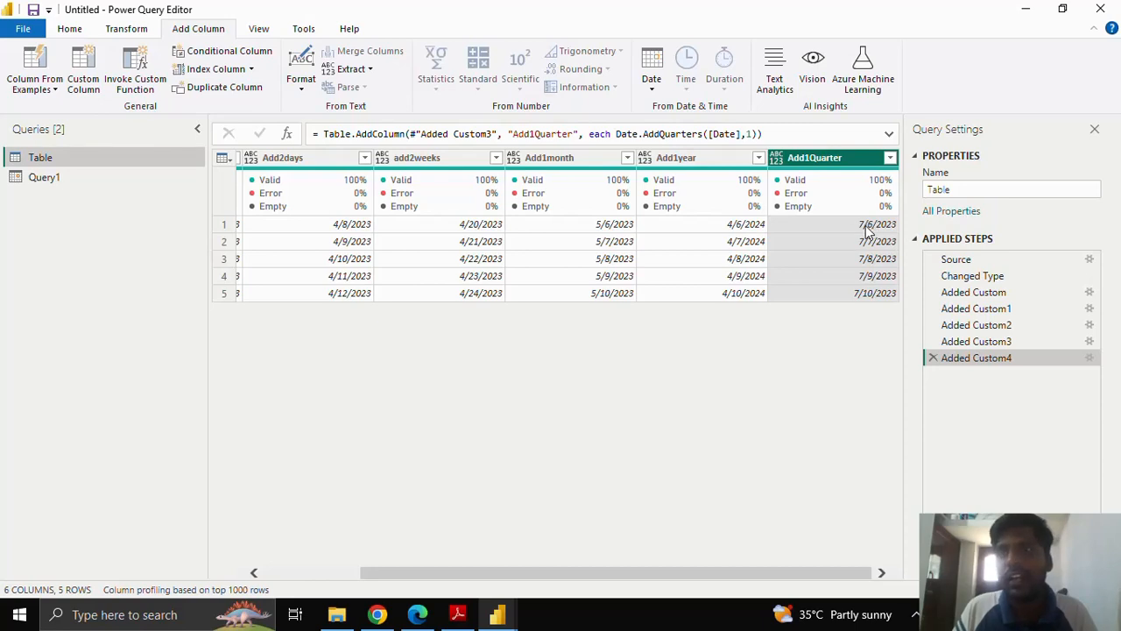
pyautogui.moveTo(670, 574); pyautogui.dragTo(485, 555)
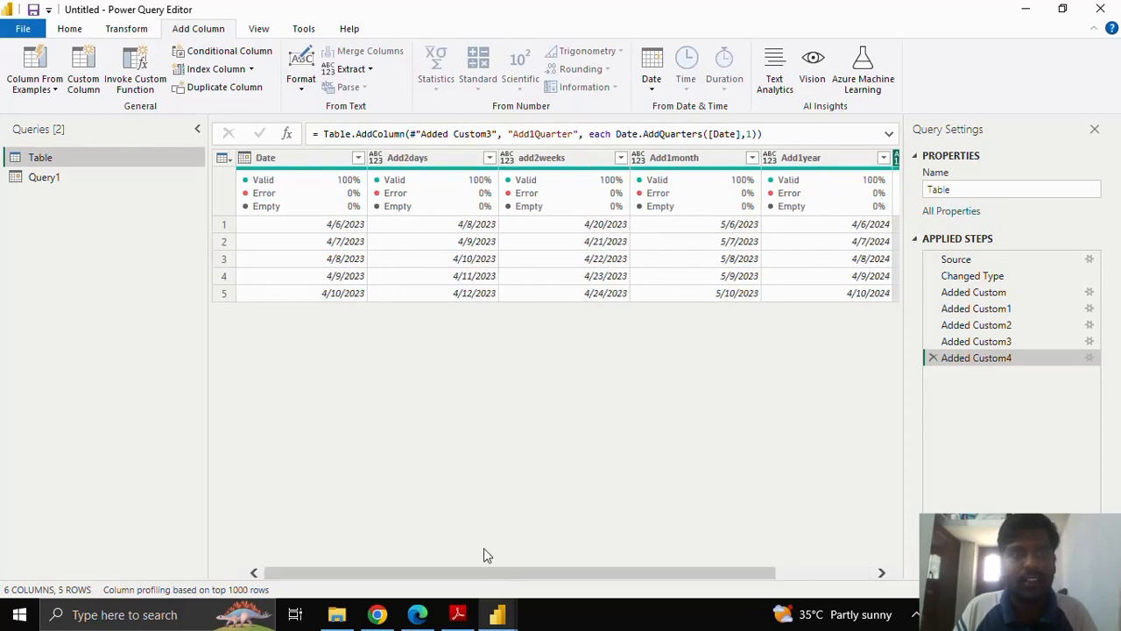
pyautogui.moveTo(589, 578); pyautogui.dragTo(783, 581)
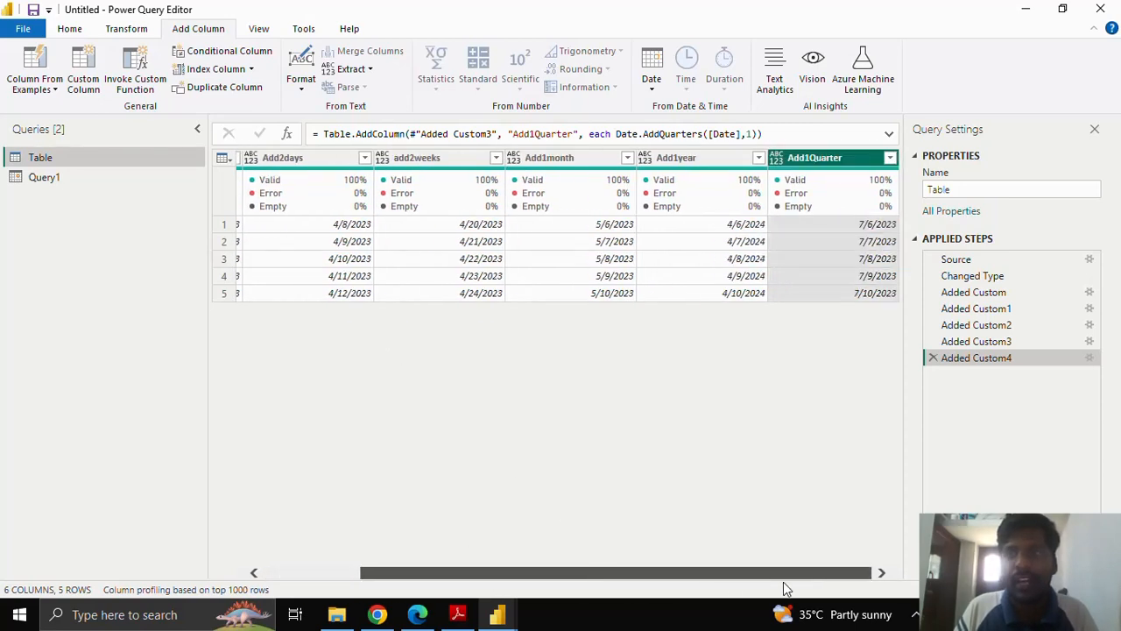